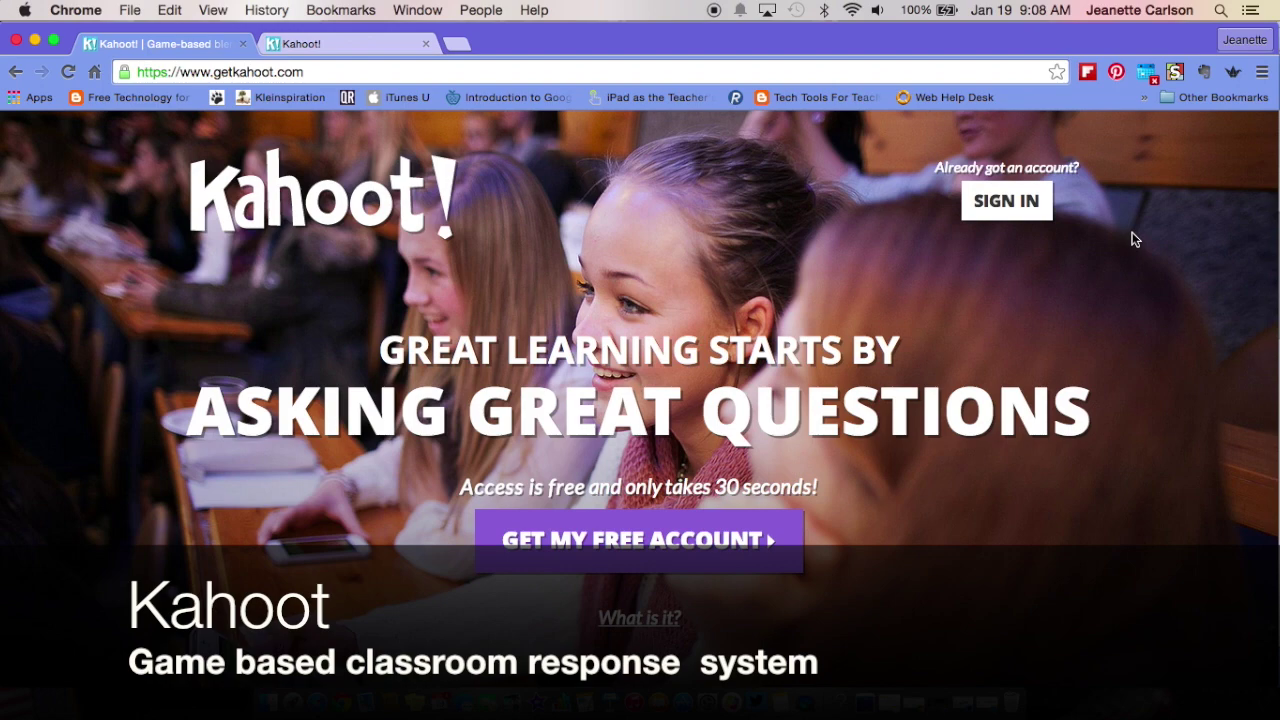
# - Read through the 'How does it work?' section, then switch to the kahoot.it student join tab
pyautogui.scroll(-10, 1132, 238)
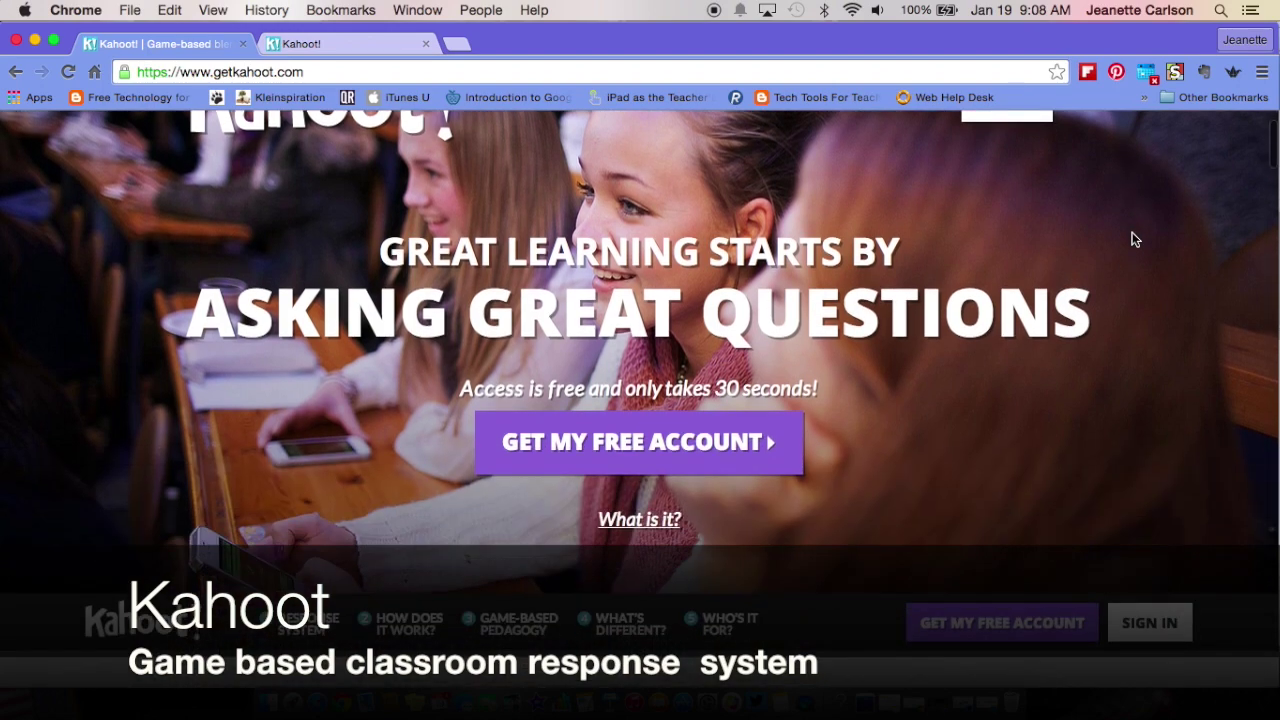
pyautogui.scroll(-2, 1132, 238)
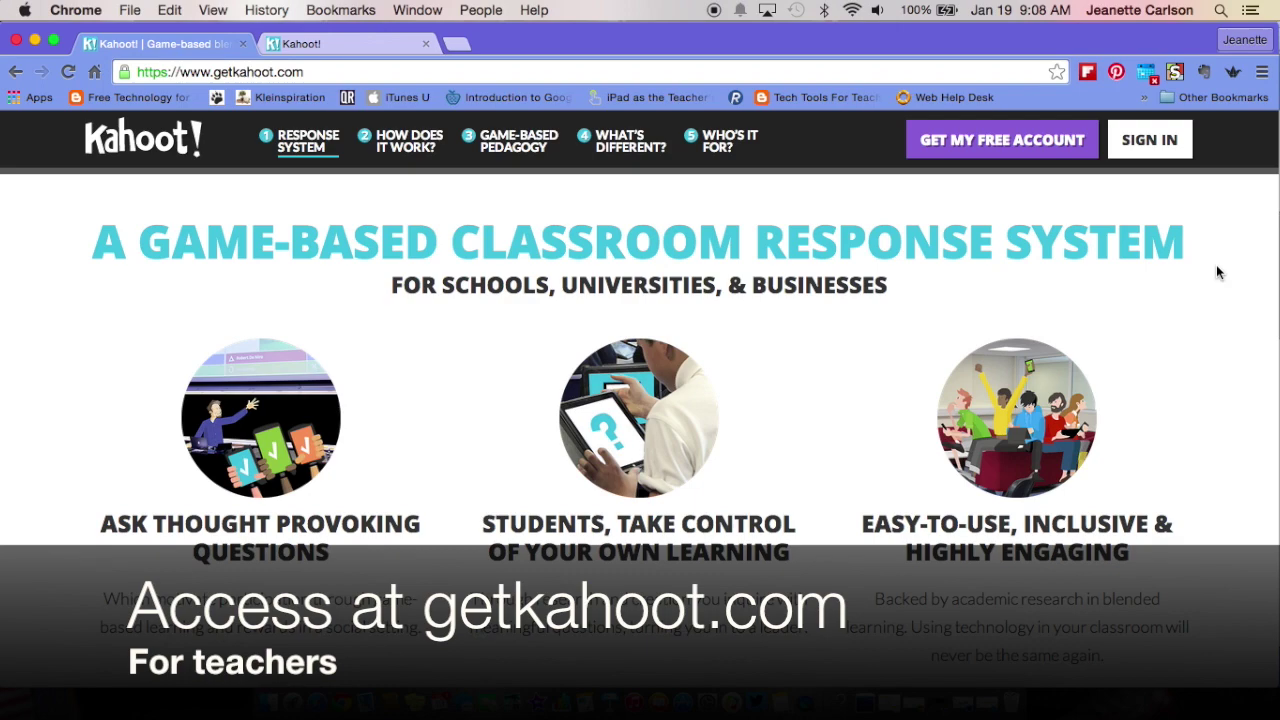
pyautogui.scroll(-5, 1217, 272)
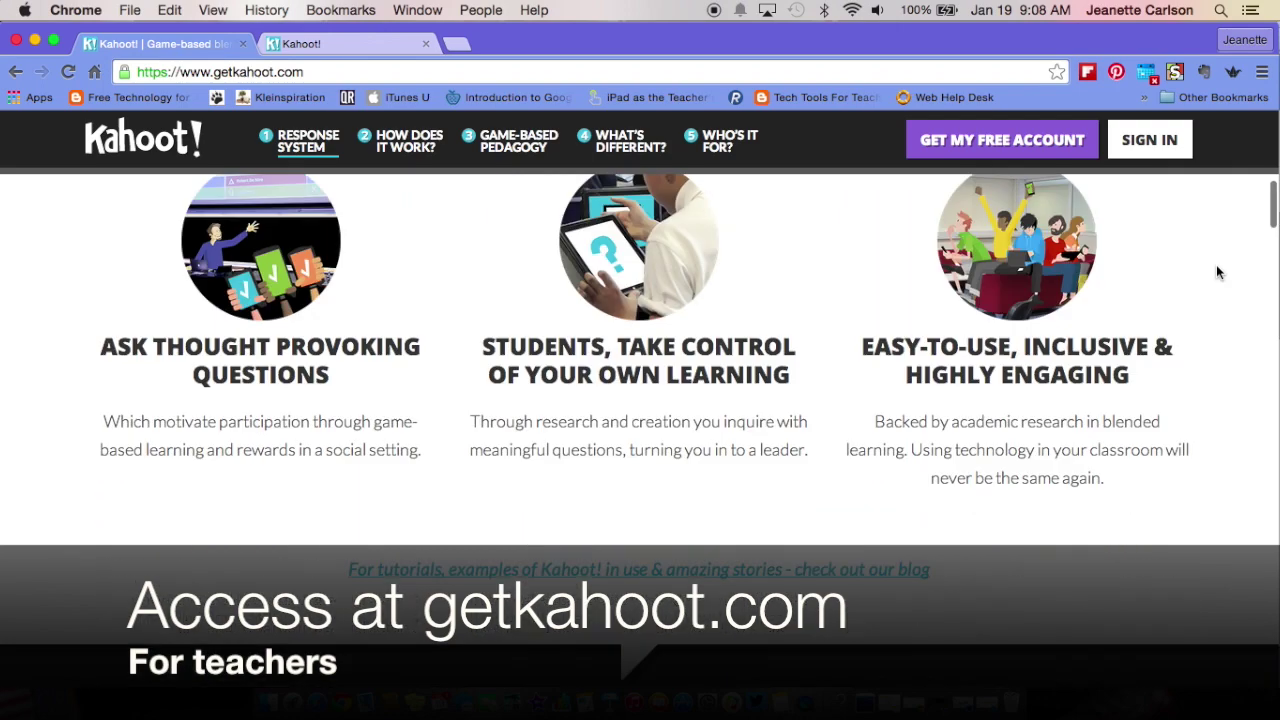
pyautogui.scroll(-4, 1217, 272)
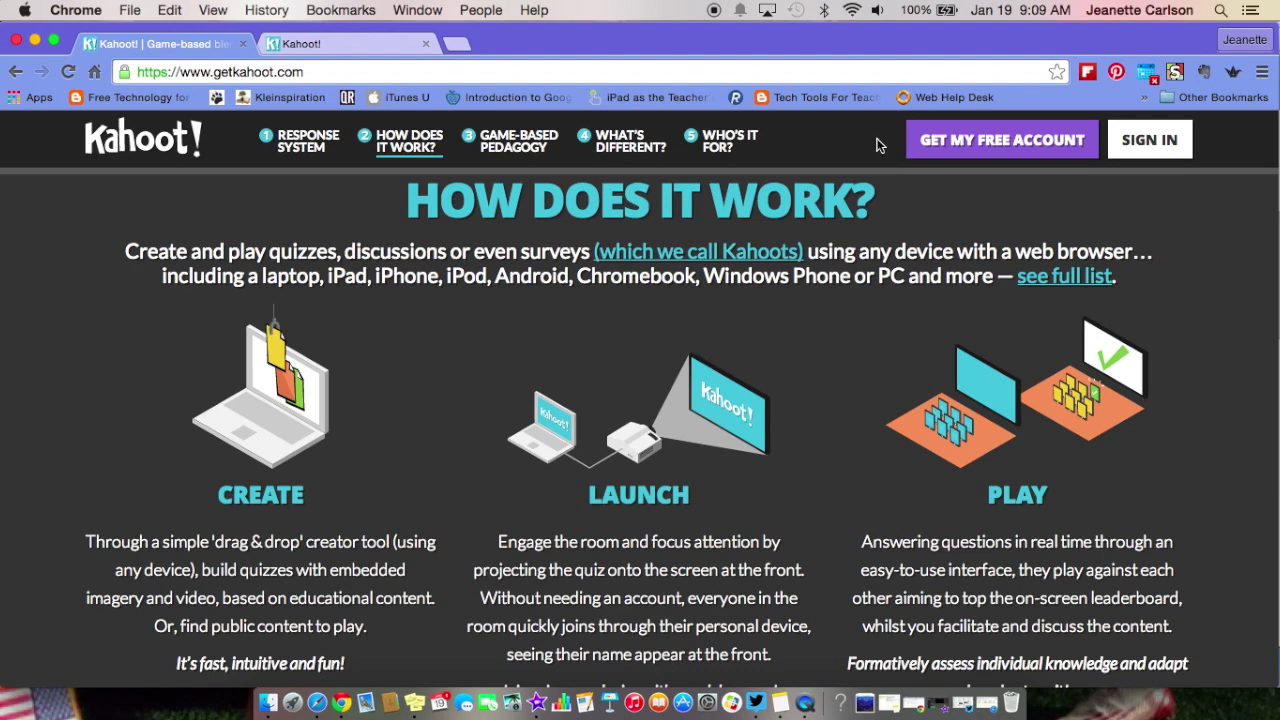
pyautogui.click(354, 44)
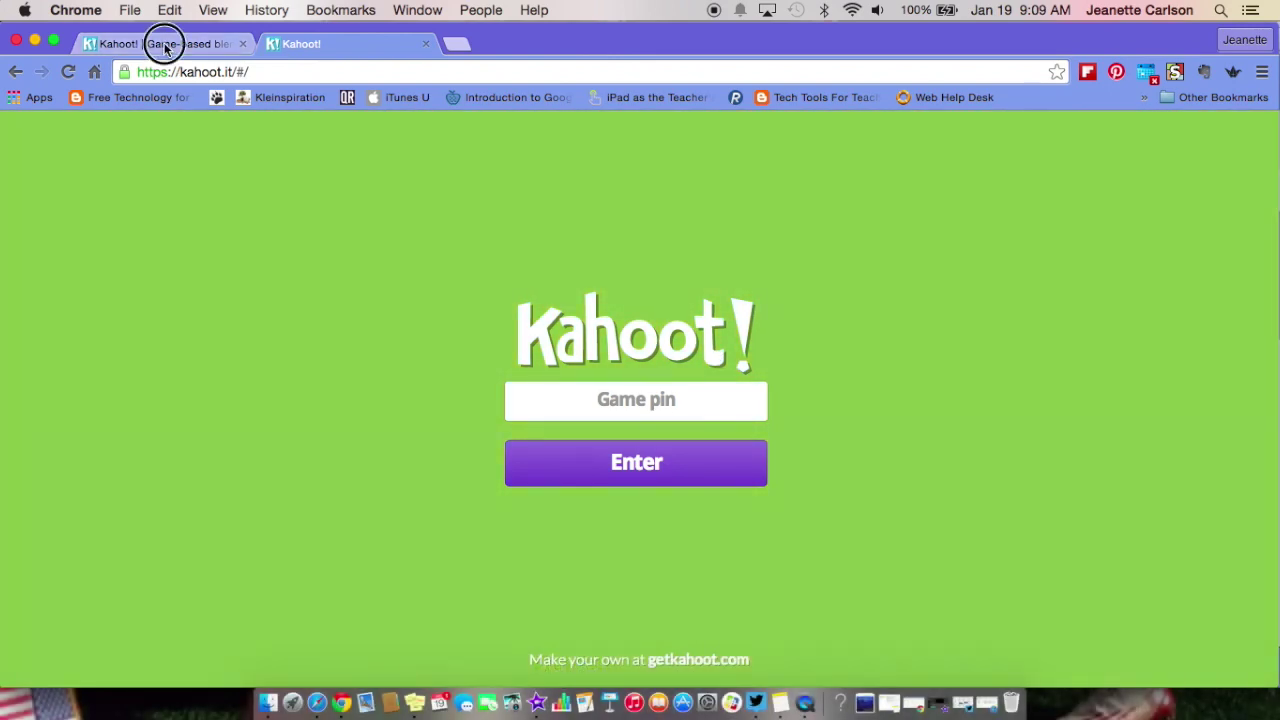
# - Go back to the getkahoot.com tab, browse its sections, and return to the top banner
pyautogui.click(165, 45)
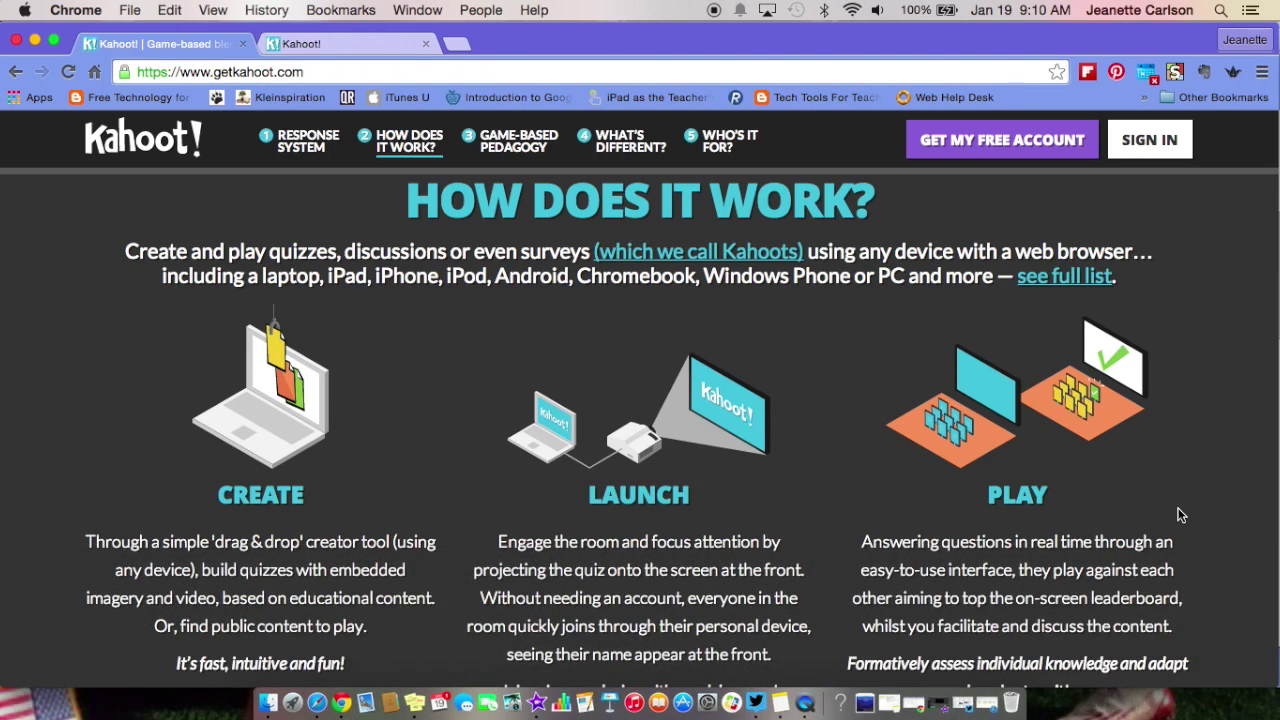
pyautogui.scroll(-3, 1180, 515)
pyautogui.scroll(-10, 1180, 515)
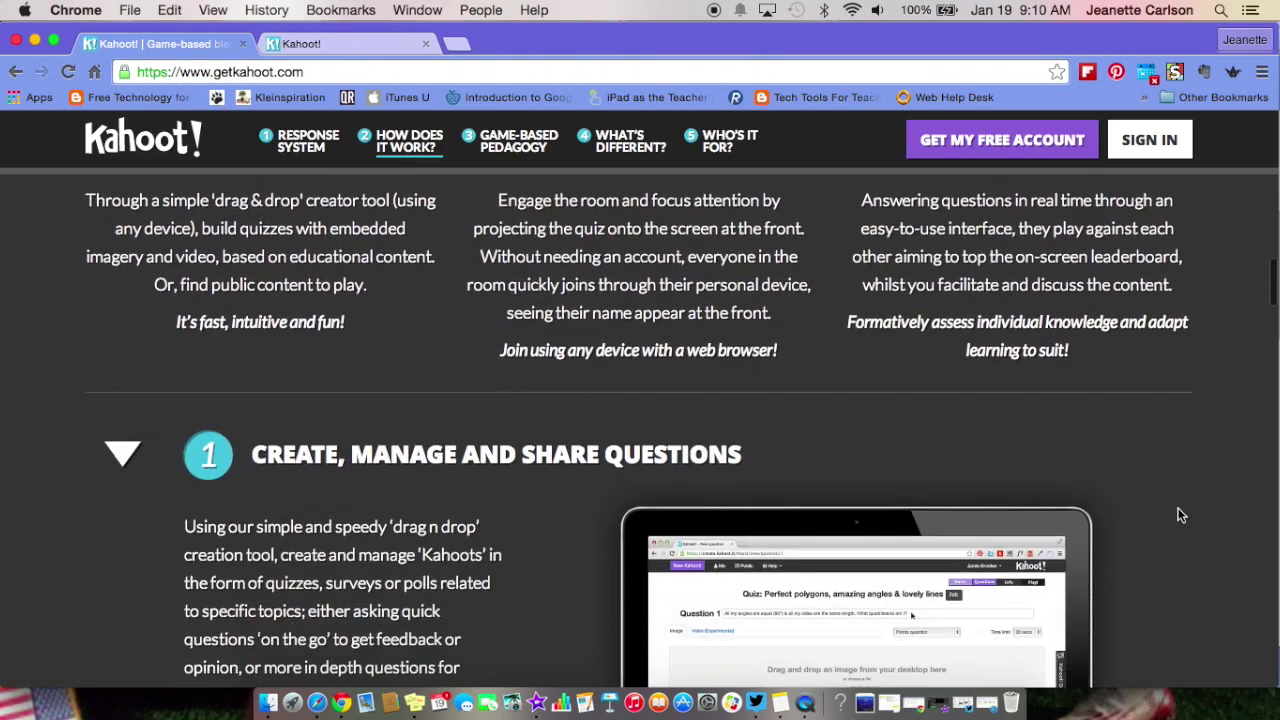
pyautogui.scroll(-2, 1180, 516)
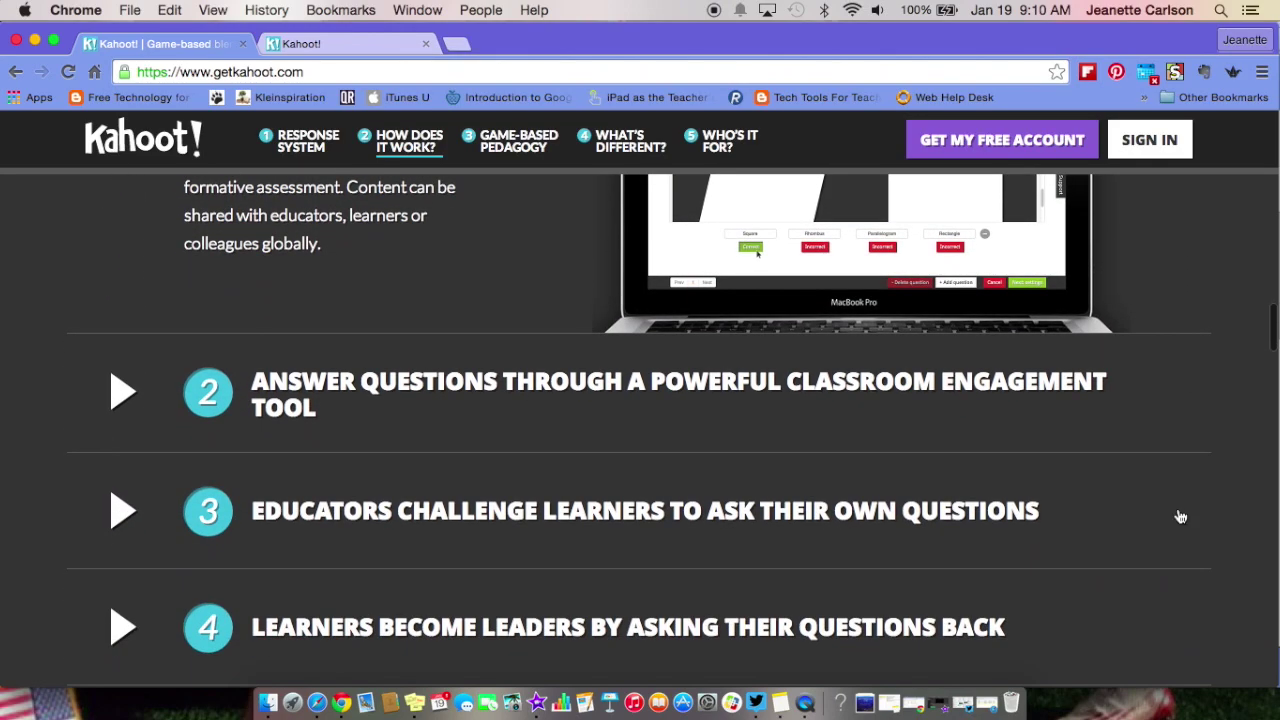
pyautogui.scroll(15, 1180, 515)
pyautogui.scroll(10, 1180, 515)
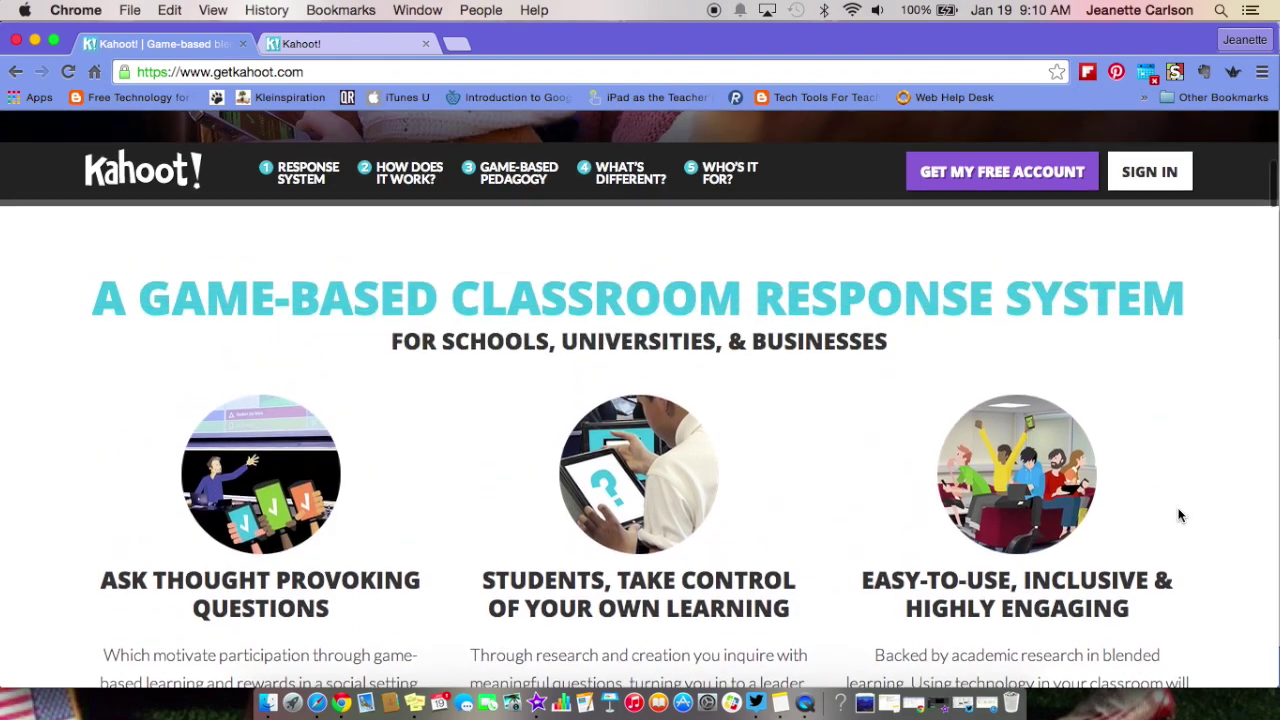
pyautogui.scroll(2, 1180, 515)
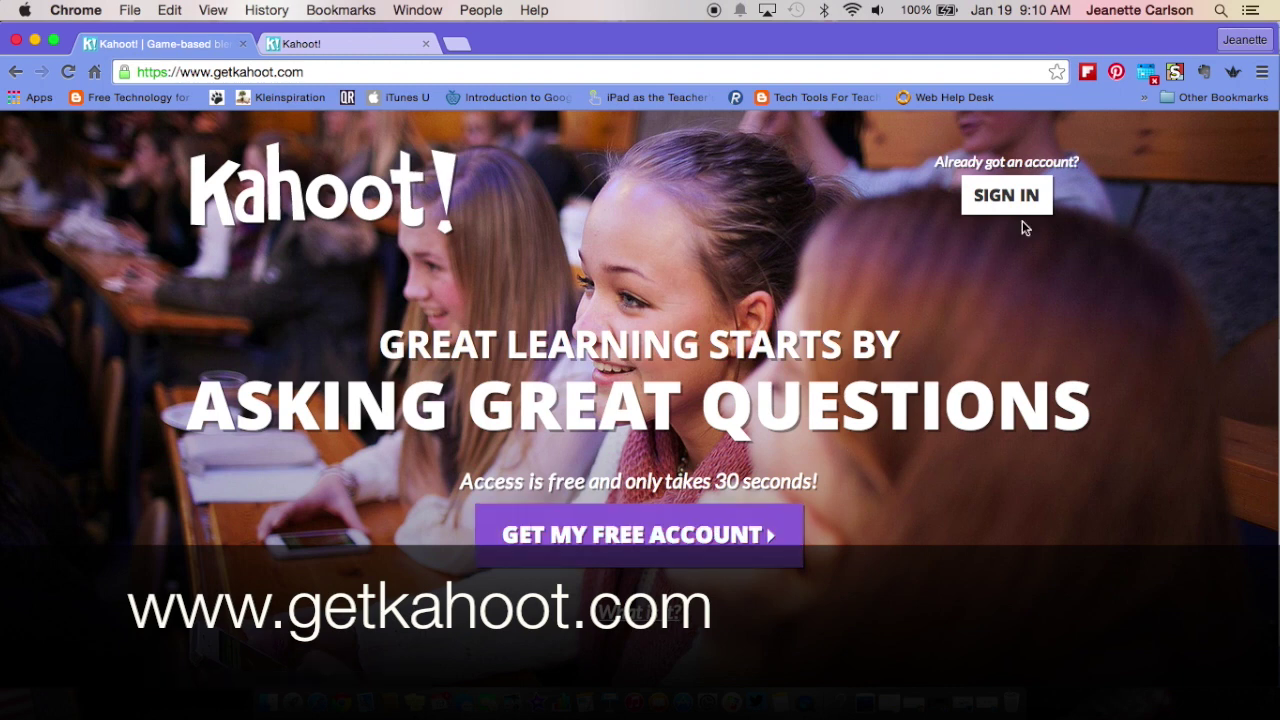
# - Sign in to the teacher account and start a new Quiz
pyautogui.click(1008, 196)
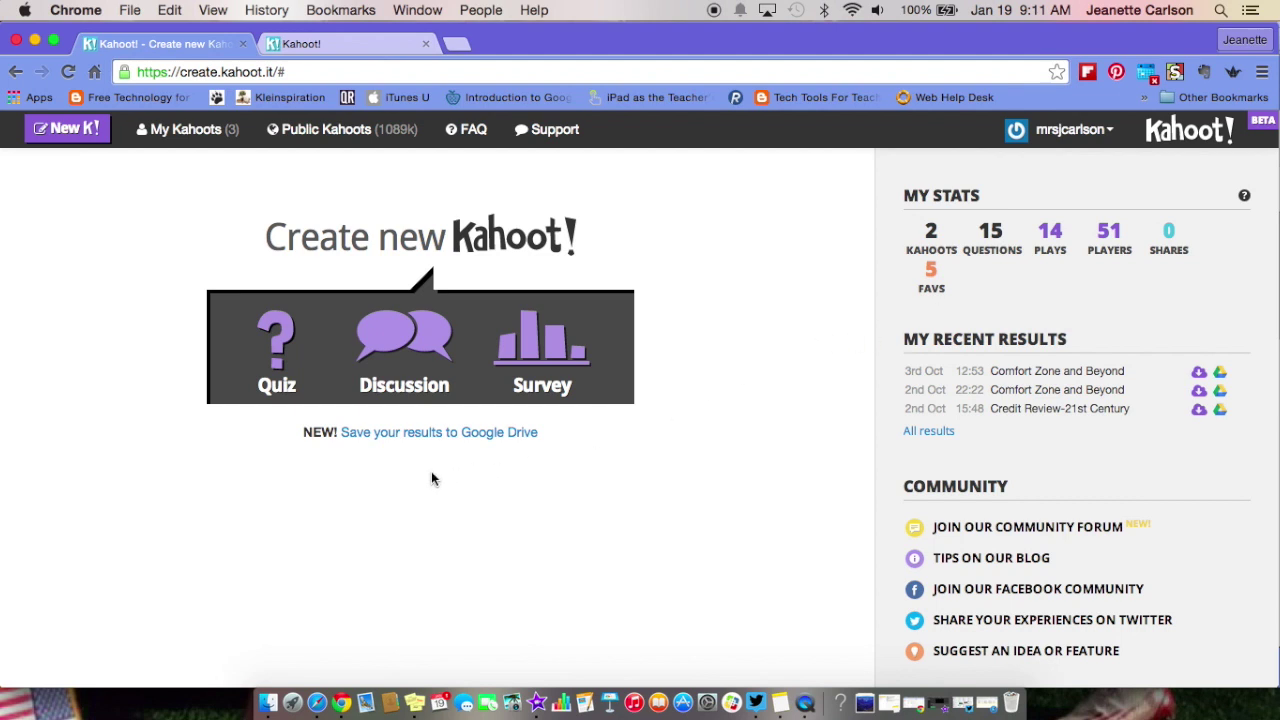
pyautogui.click(278, 360)
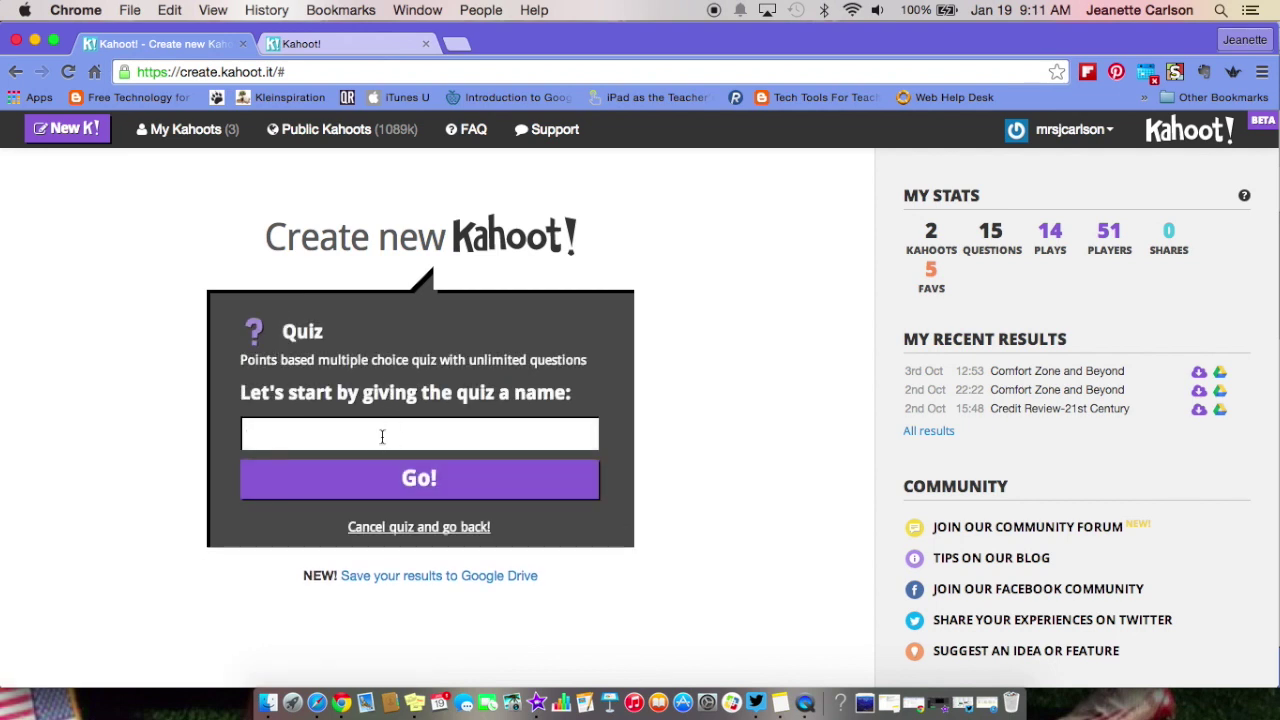
# - Name the new quiz 'Credit Review' and create it
pyautogui.write('Credit Review')
pyautogui.click(421, 481)
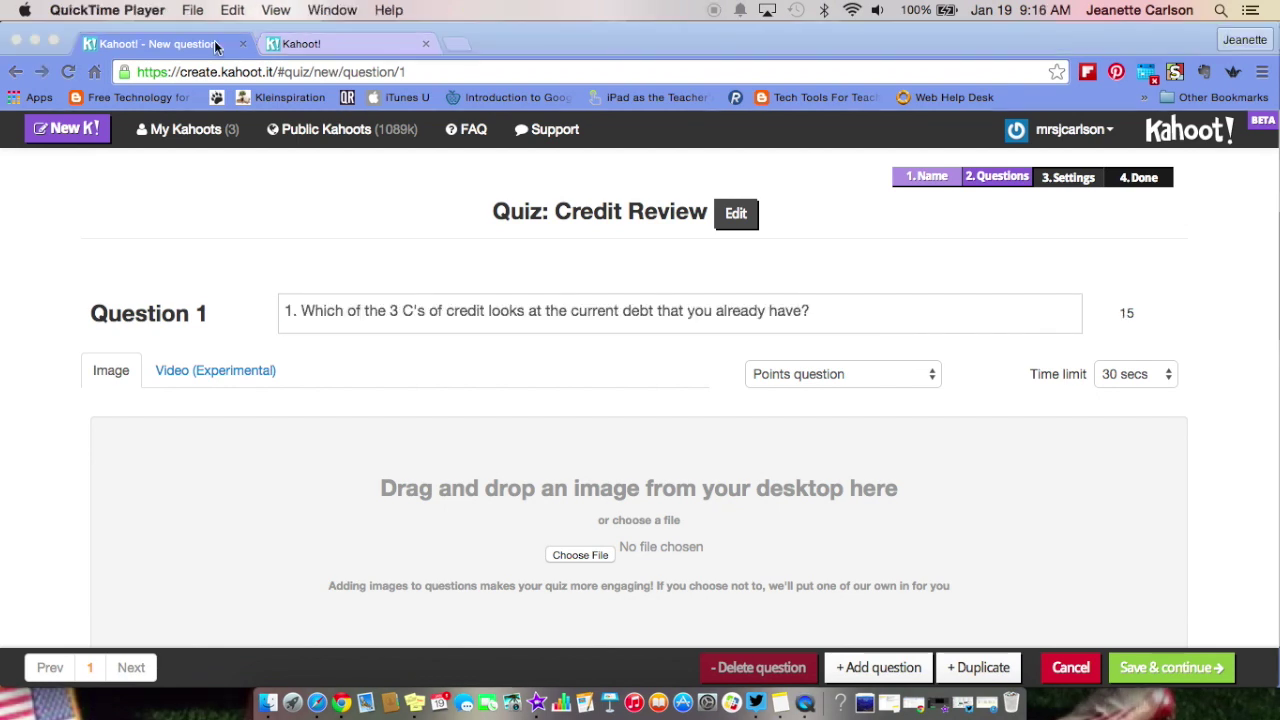
# - Keep Question 1 as a points question with a 20-second time limit, and open the image picker
pyautogui.click(214, 44)
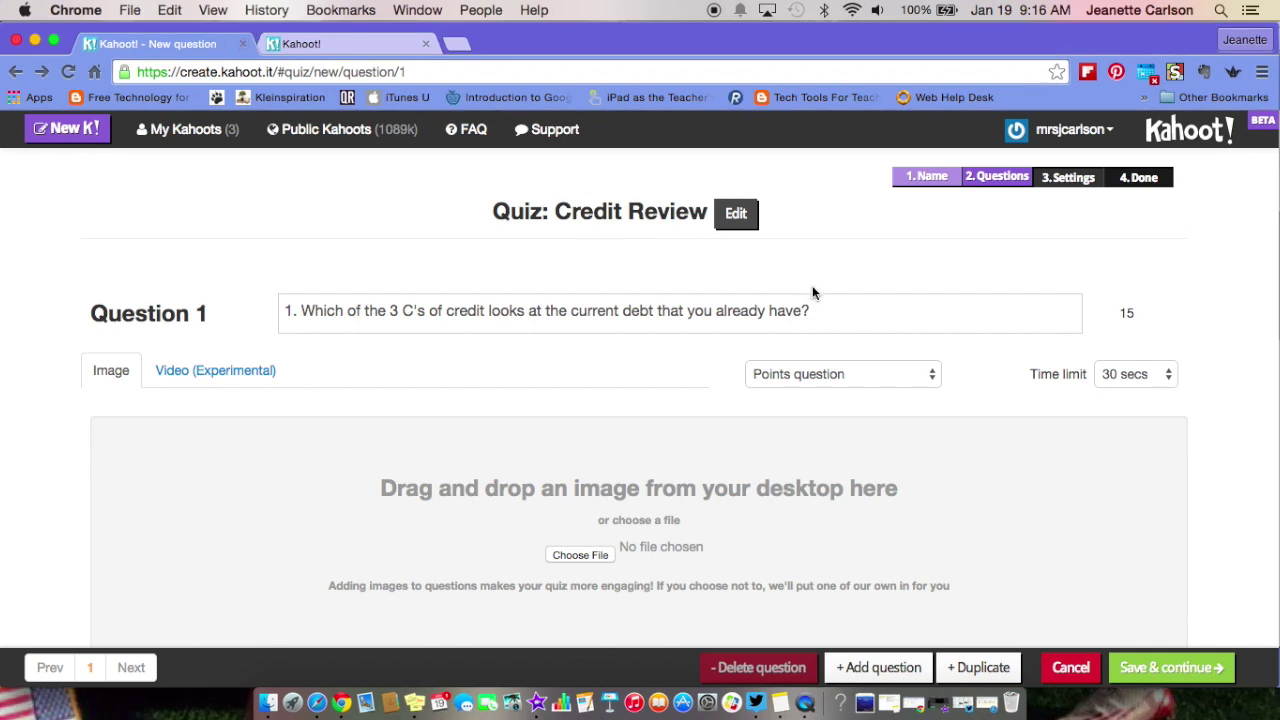
pyautogui.scroll(-3, 838, 307)
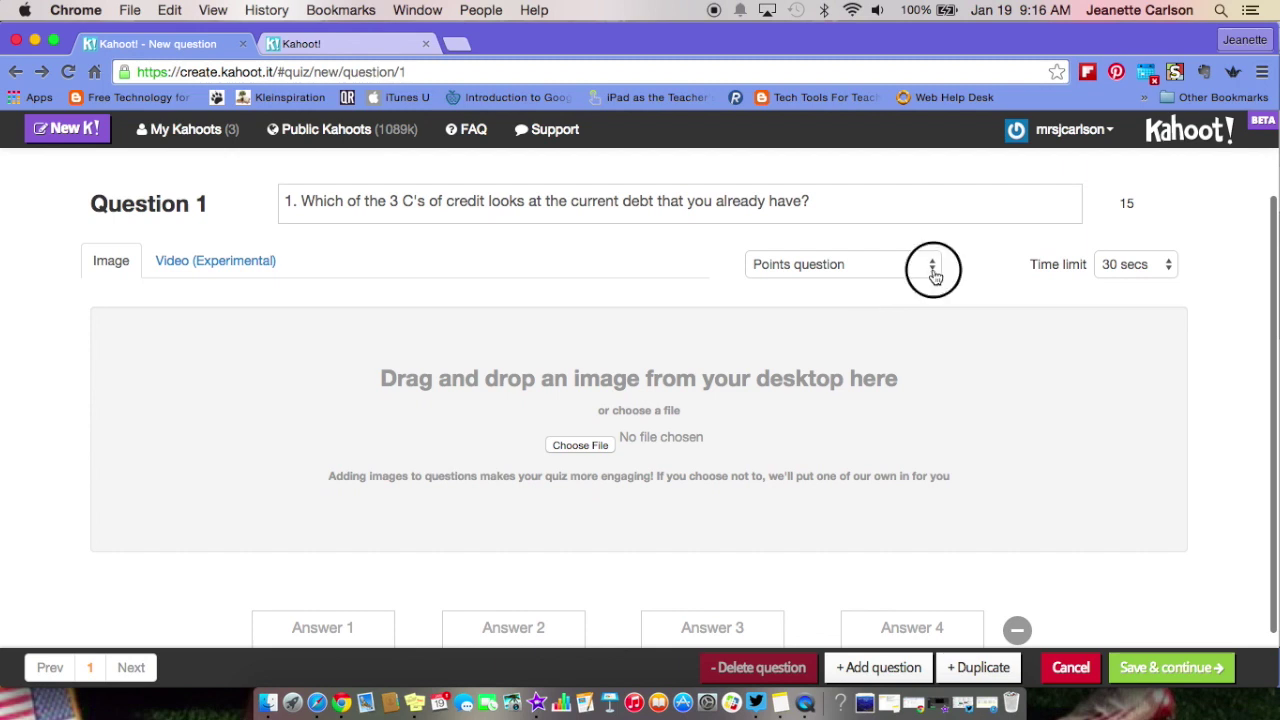
pyautogui.click(931, 275)
pyautogui.click(933, 270)
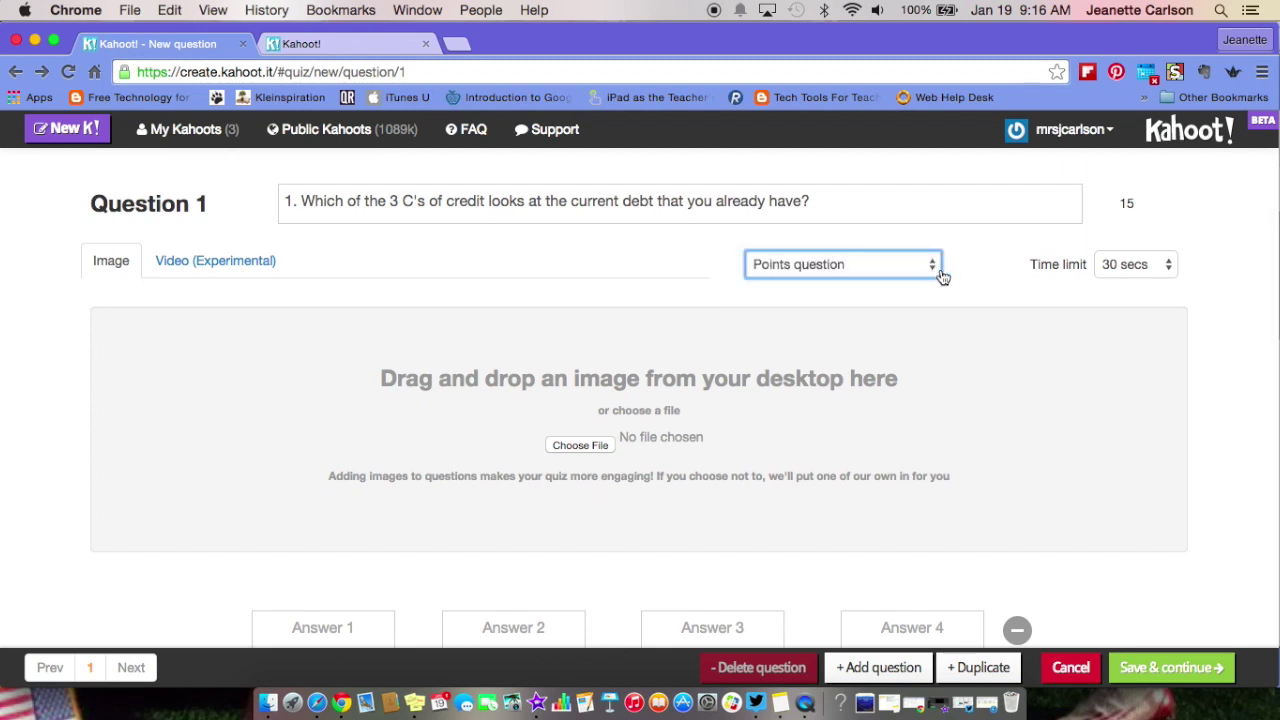
pyautogui.click(1168, 265)
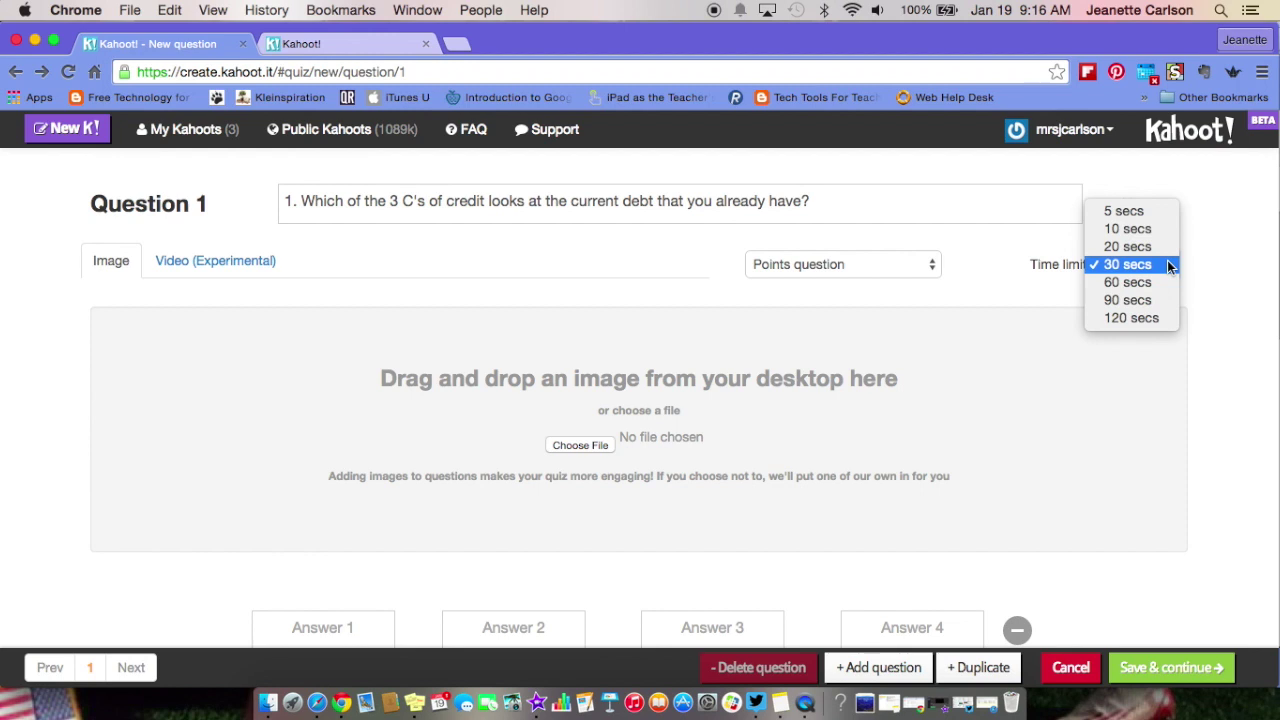
pyautogui.click(1170, 248)
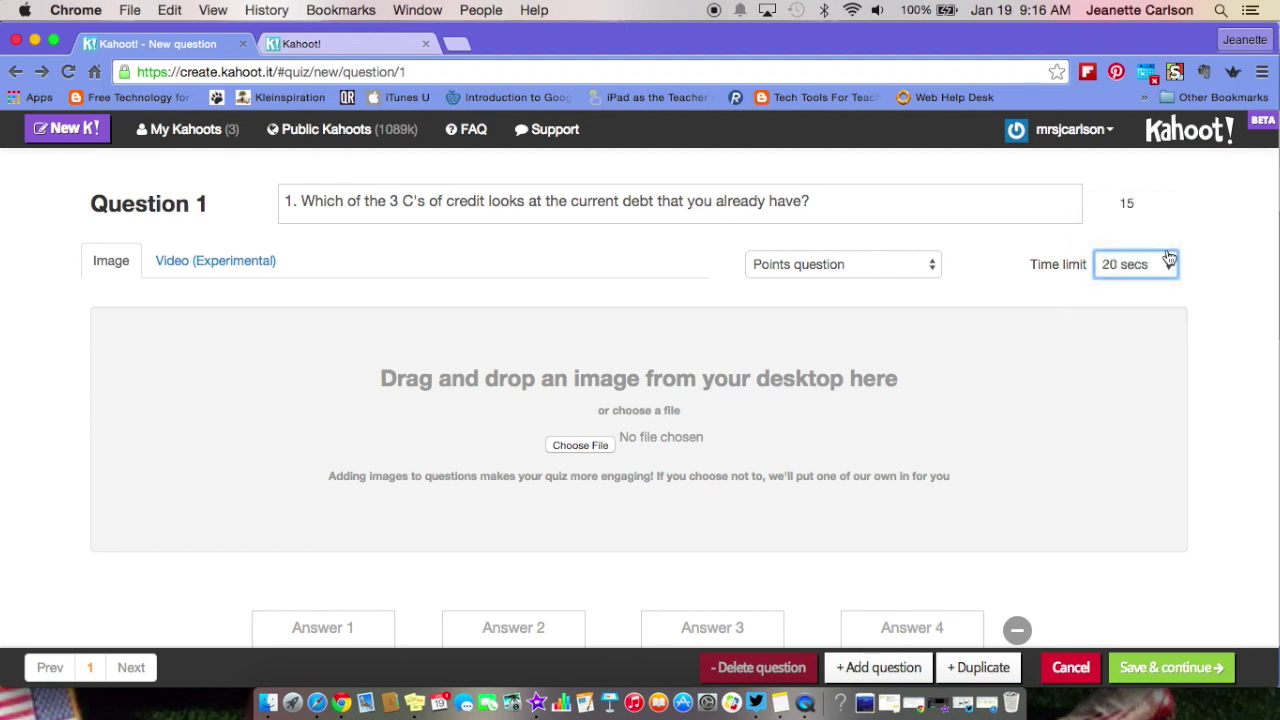
pyautogui.scroll(-2, 1161, 380)
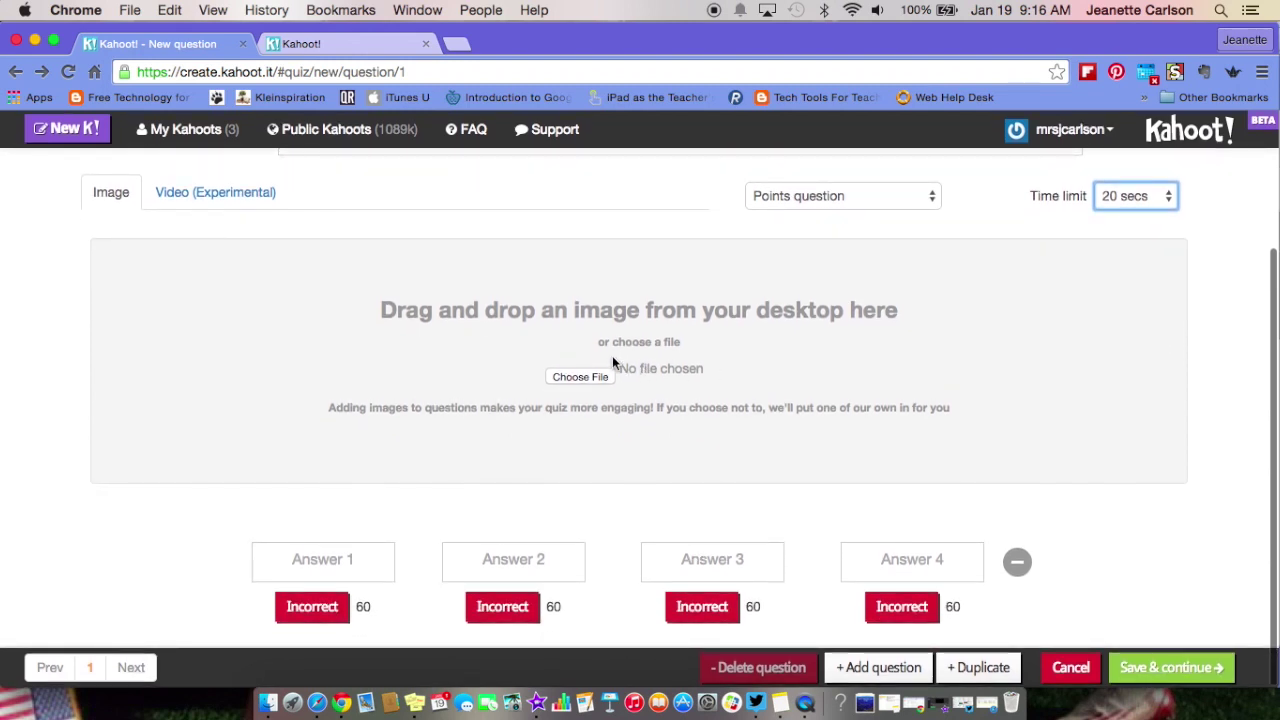
pyautogui.click(579, 377)
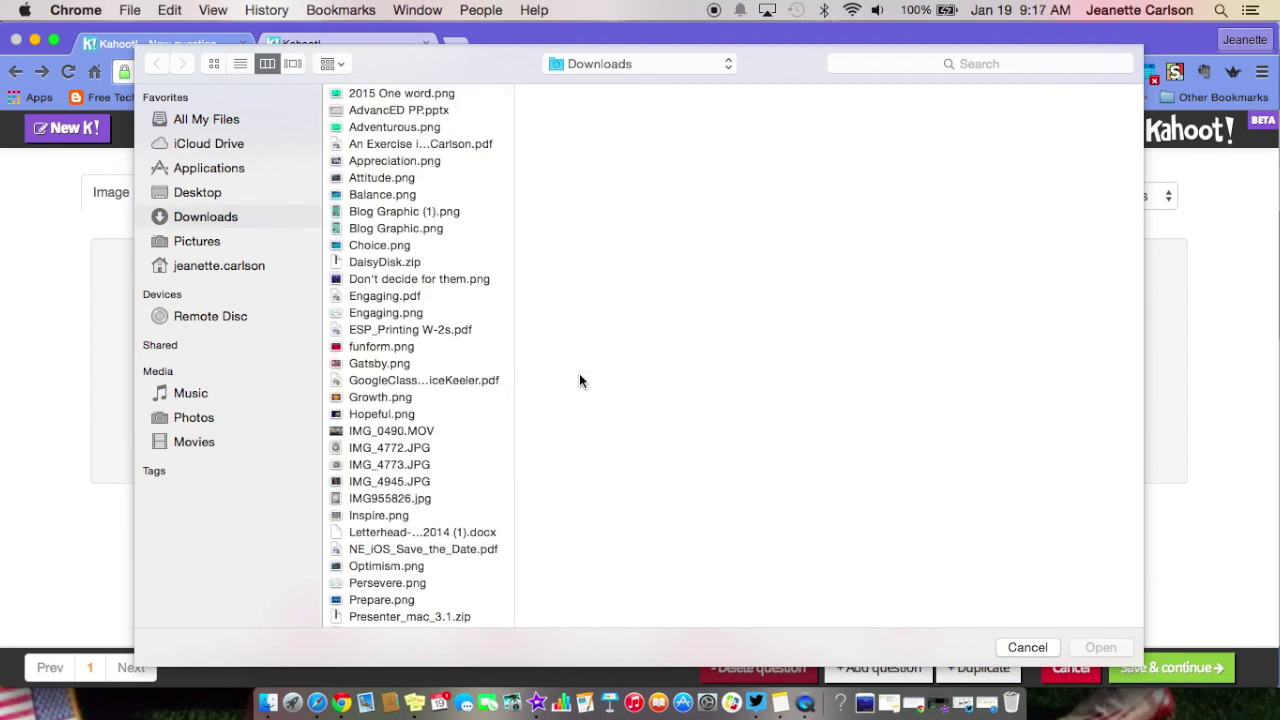
# - Skip the image, drop Answer 4, enter Character, Capacity and Capital, and mark Capacity correct
pyautogui.click(1027, 648)
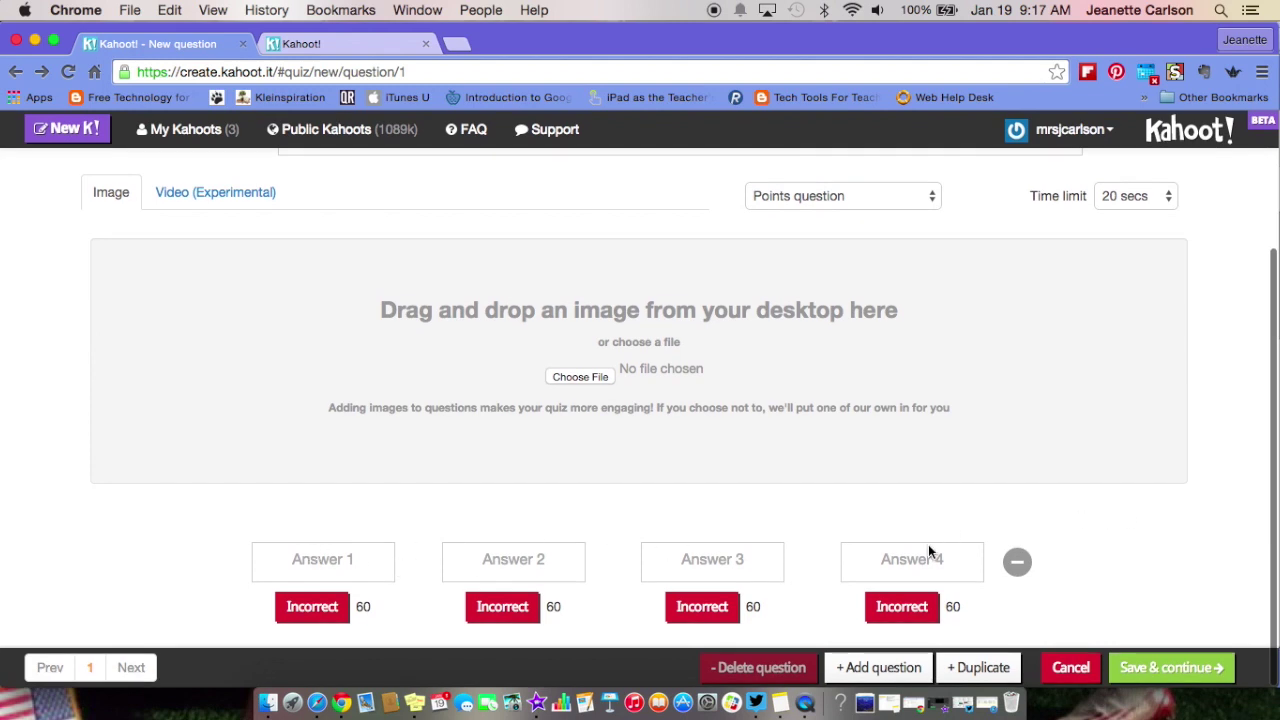
pyautogui.click(1016, 566)
pyautogui.click(434, 554)
pyautogui.write('Character')
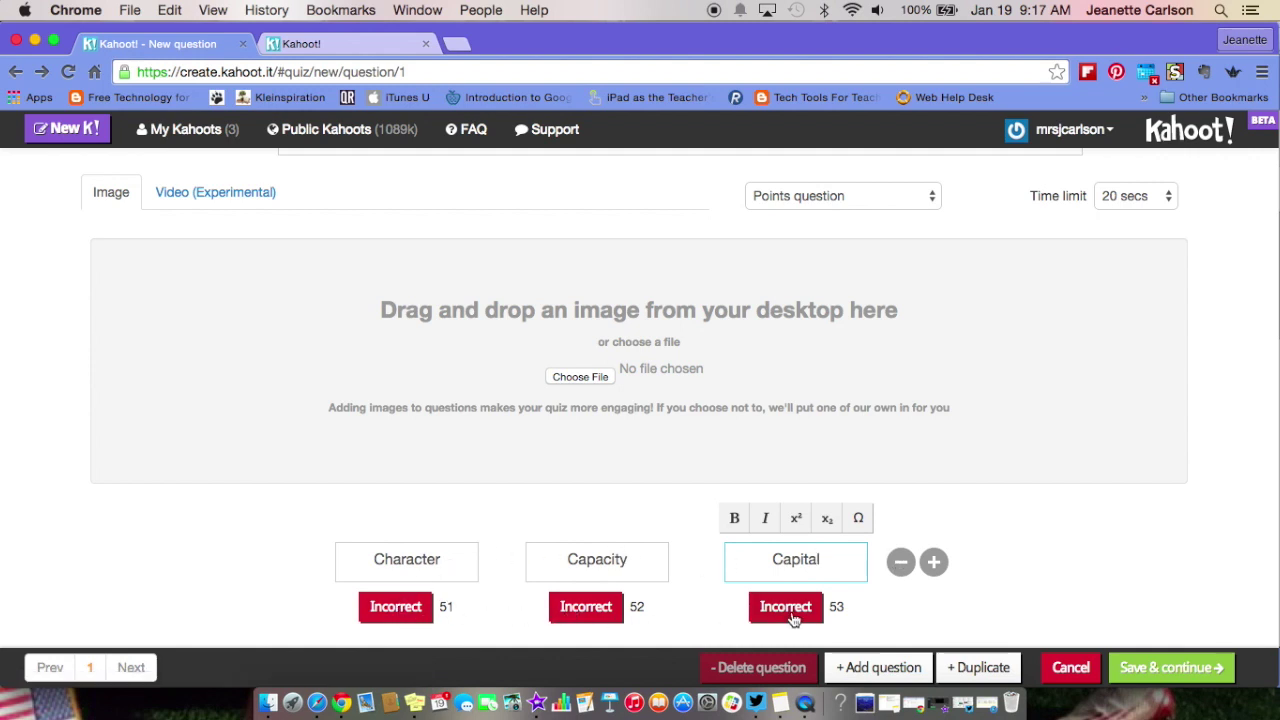
pyautogui.click(588, 607)
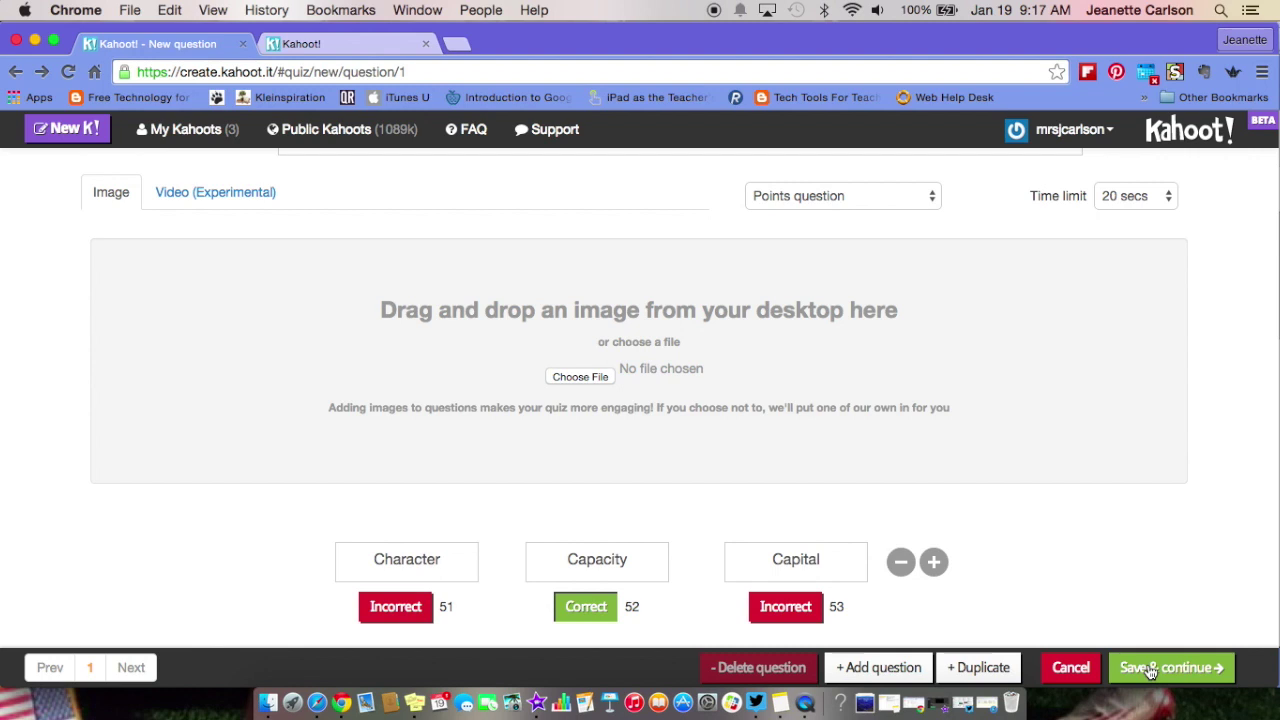
# - Add and fill questions 2–5, ending with 5%, 10%, 15%, 20% choices (10% correct)
pyautogui.click(878, 668)
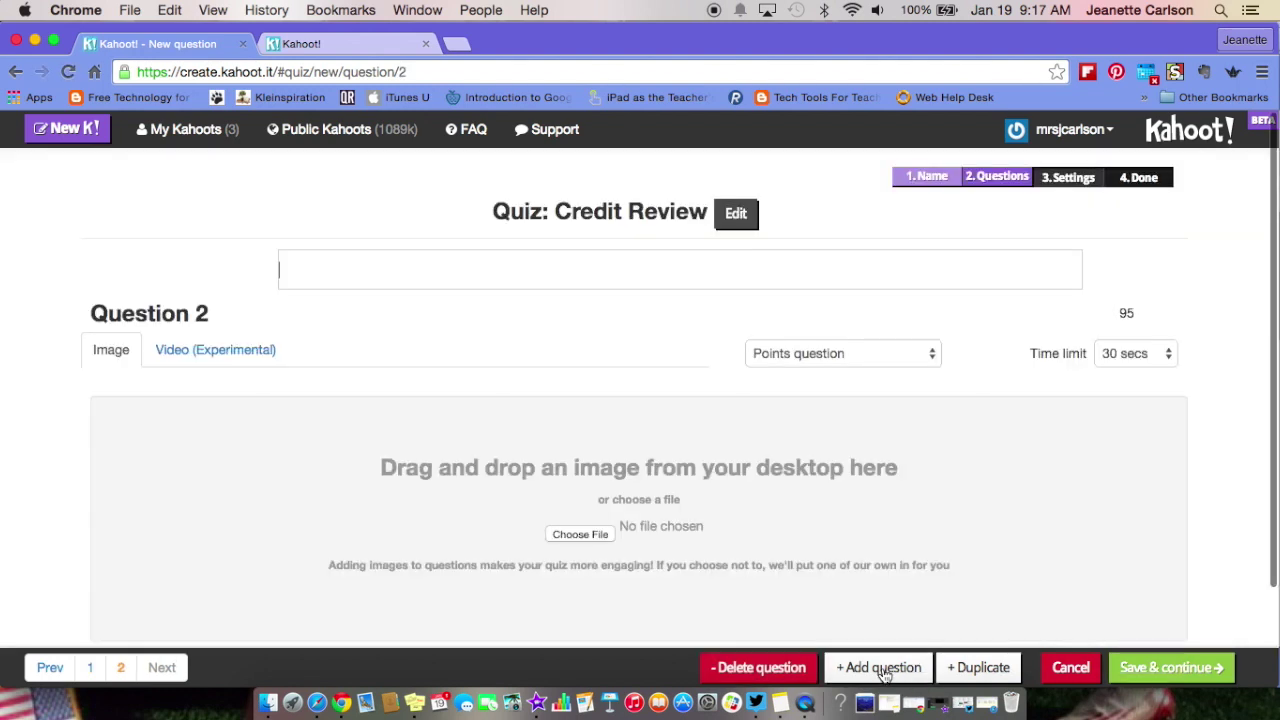
pyautogui.scroll(-3, 899, 538)
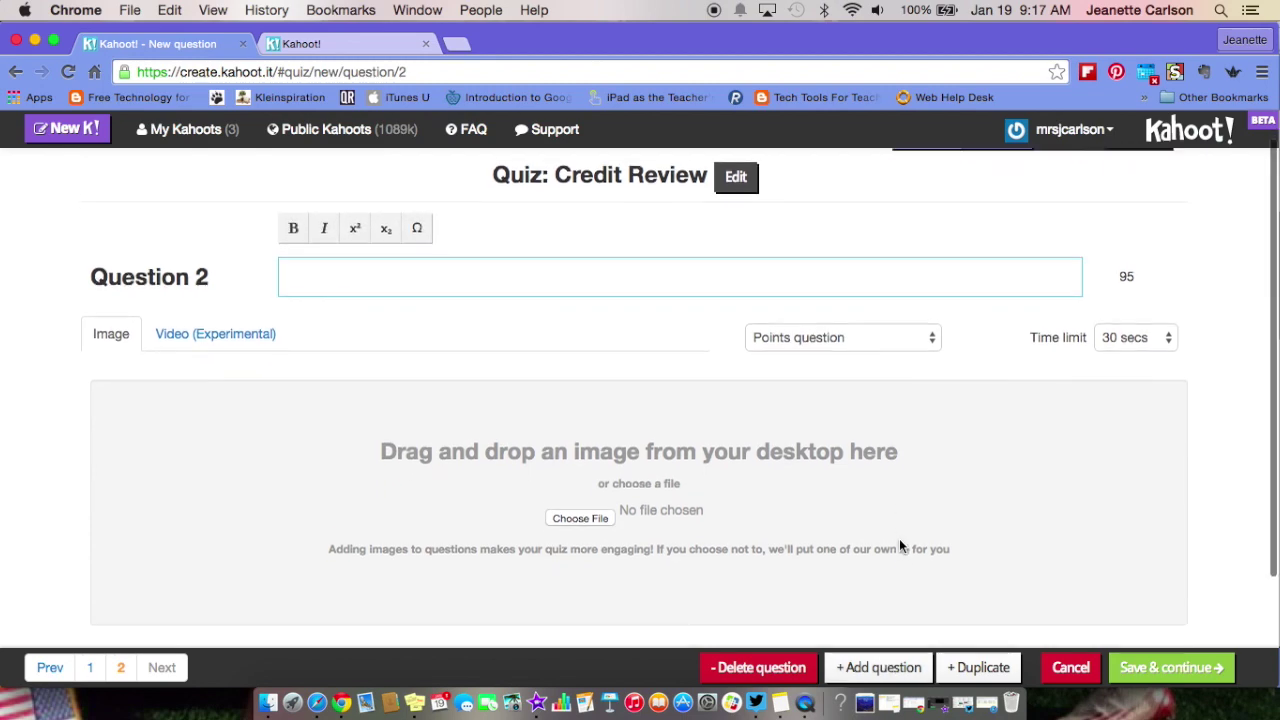
pyautogui.scroll(3, 899, 545)
pyautogui.write('2.')
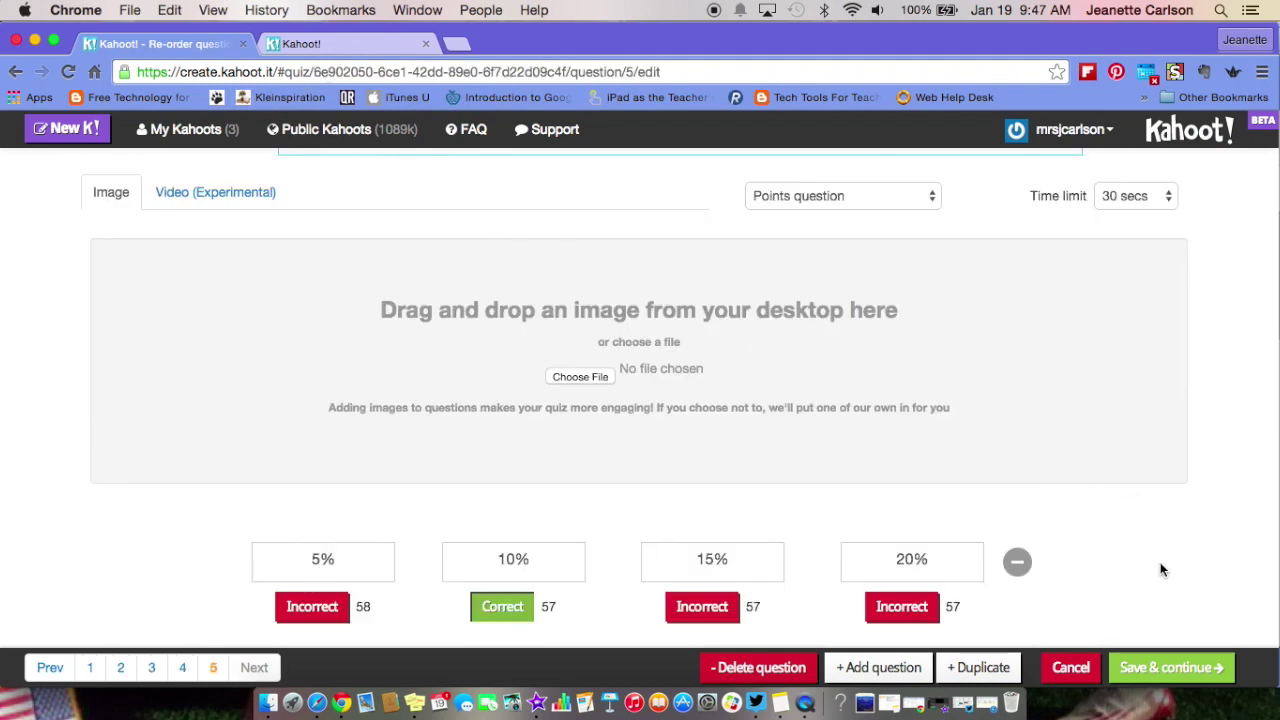
# - On the re-order page, drag the loan-payments question from position 5 up to position 3
pyautogui.click(1151, 677)
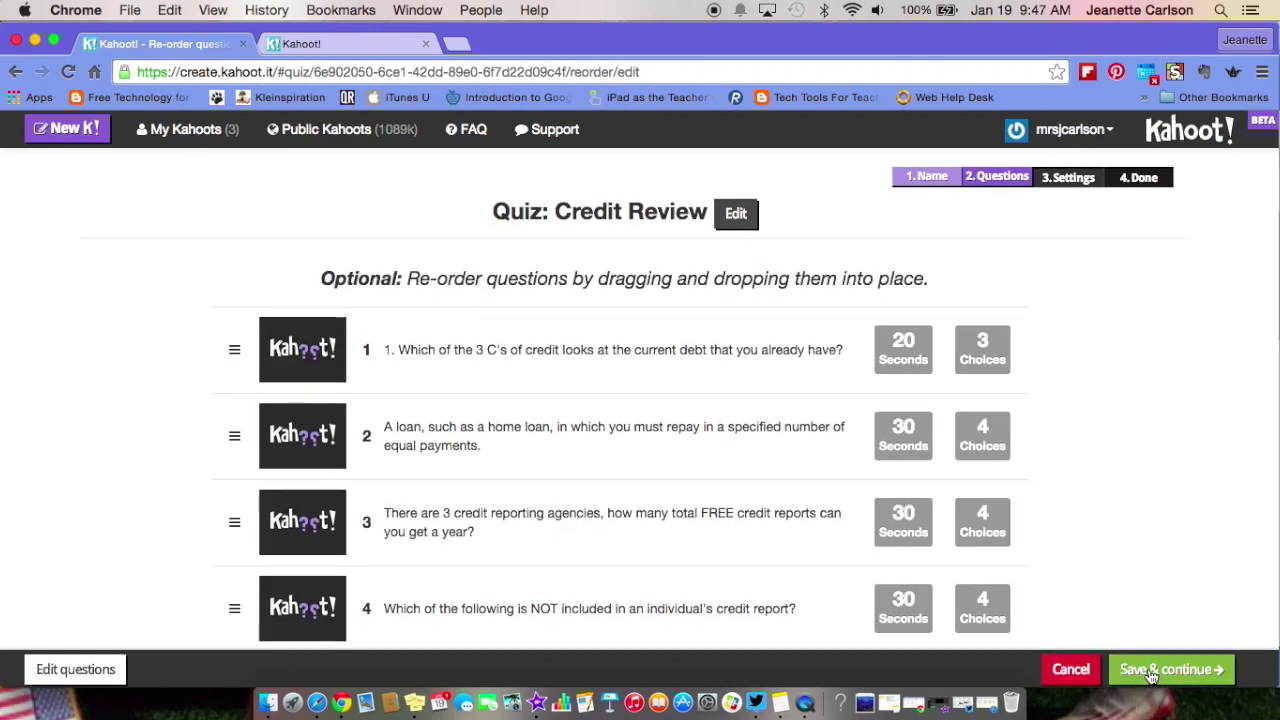
pyautogui.scroll(-3, 1181, 499)
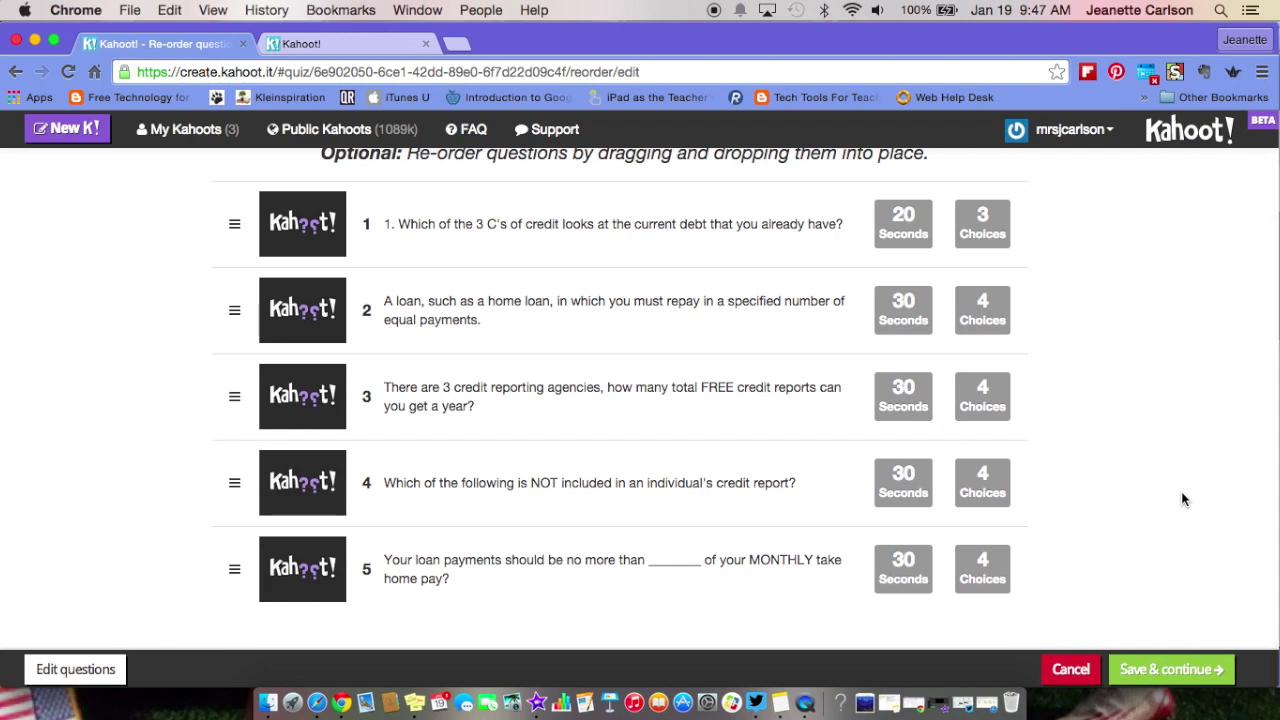
pyautogui.scroll(2, 1181, 499)
pyautogui.scroll(-2, 1181, 499)
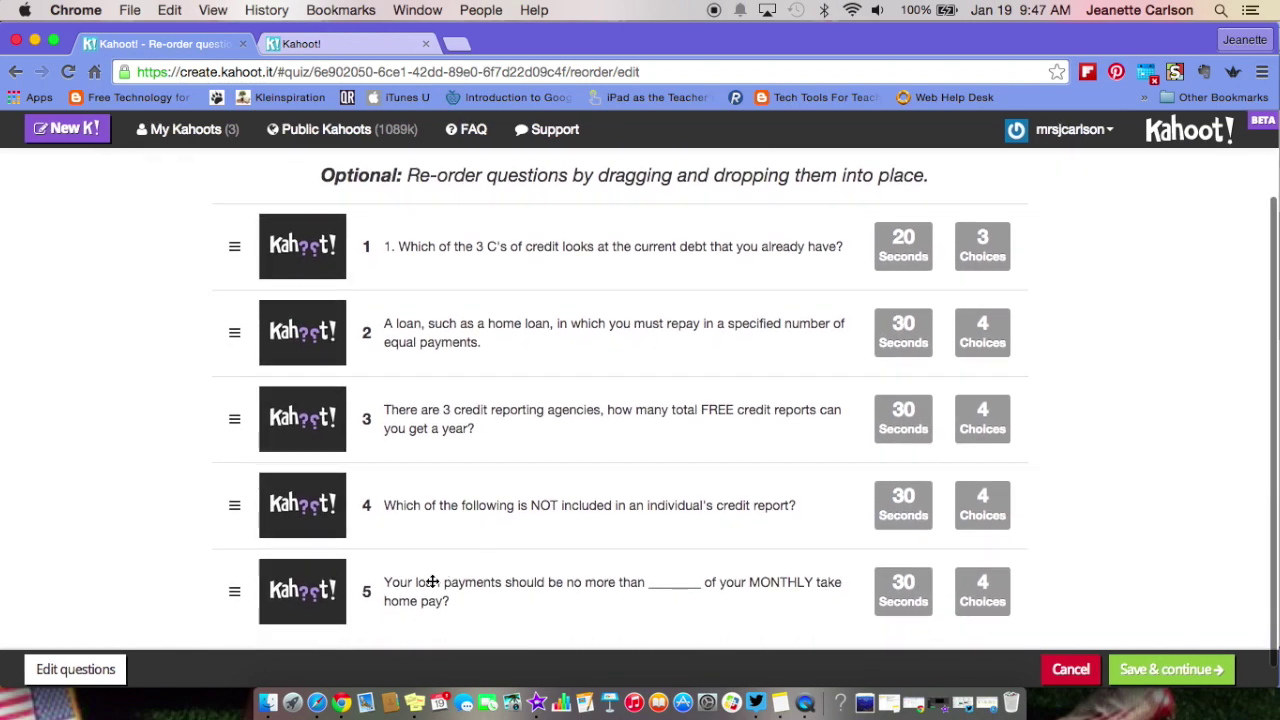
pyautogui.click(239, 595)
pyautogui.moveTo(239, 595); pyautogui.dragTo(243, 443)
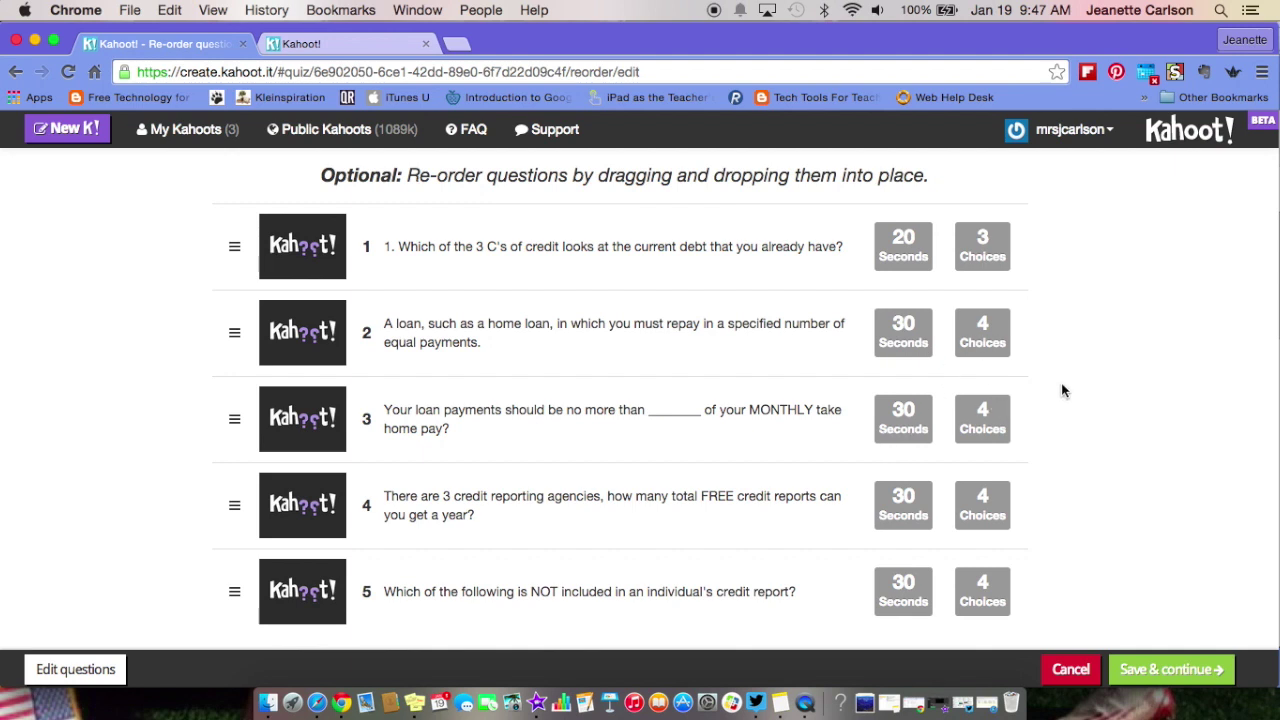
pyautogui.click(76, 669)
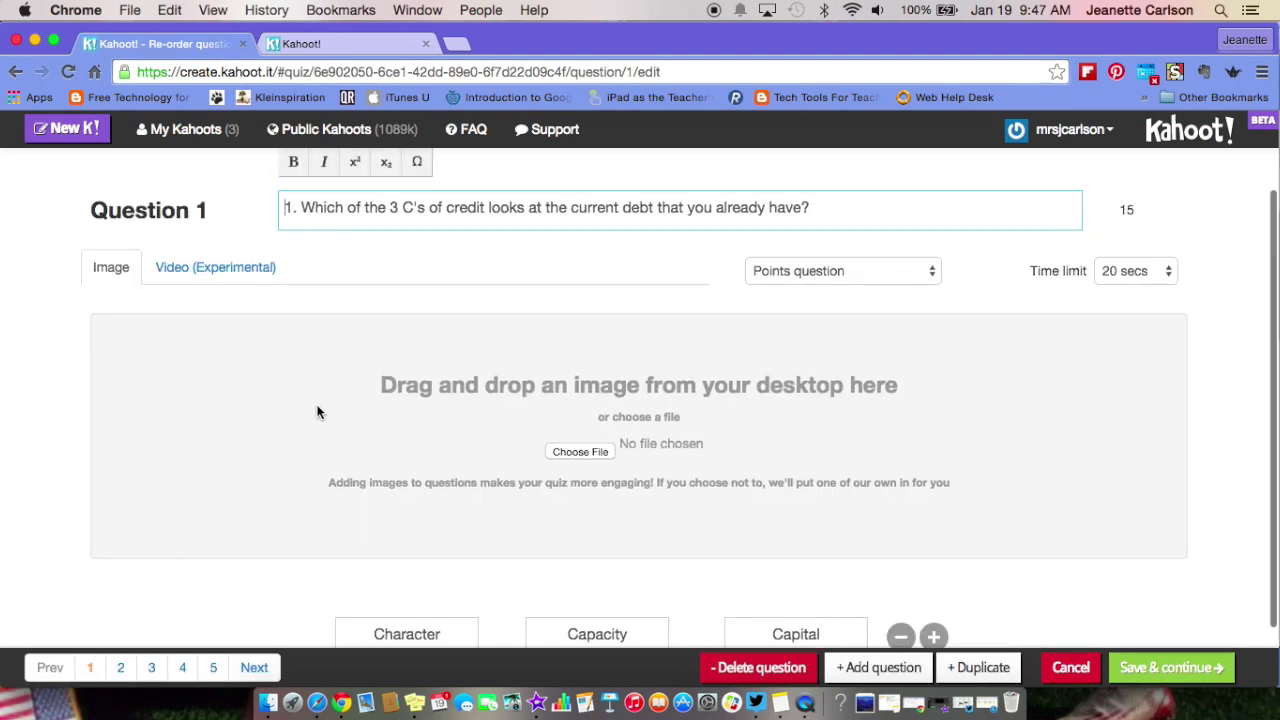
# - Delete the '1. ' prefix from Question 1's text and check Question 5
pyautogui.click(300, 210)
pyautogui.press('BackSpace')
pyautogui.press('BackSpace')
pyautogui.press('BackSpace')
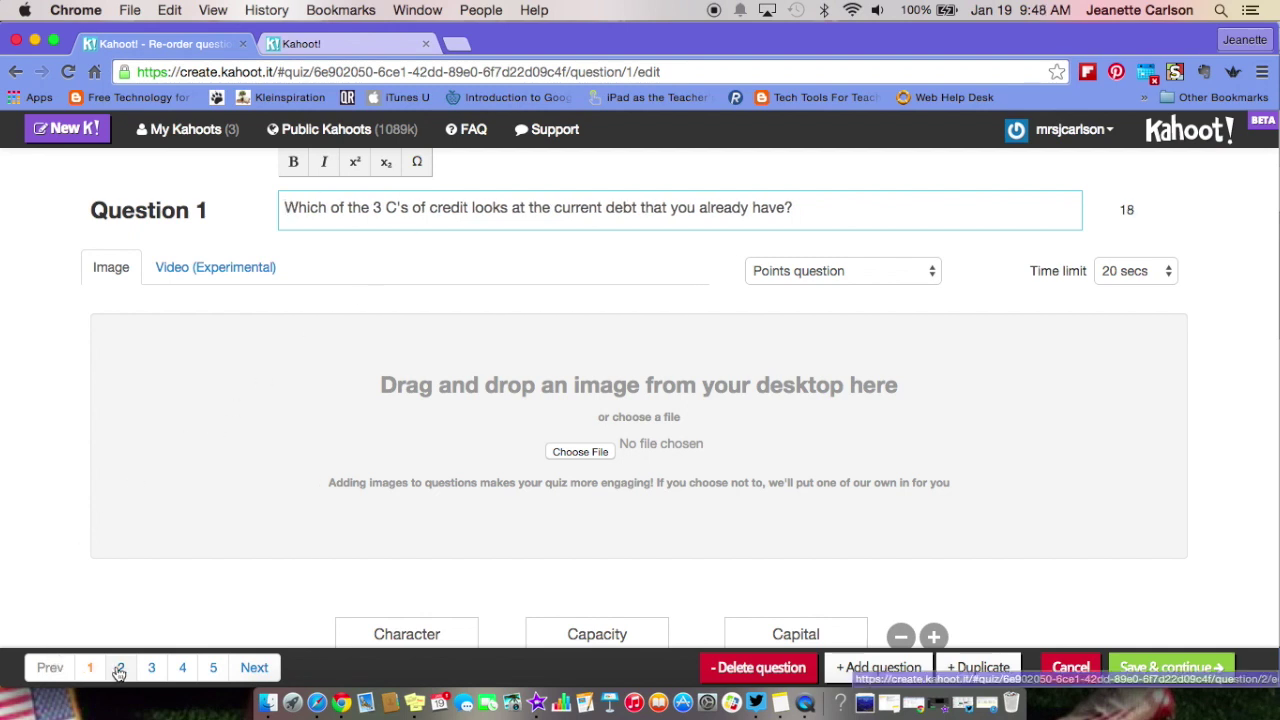
pyautogui.click(212, 669)
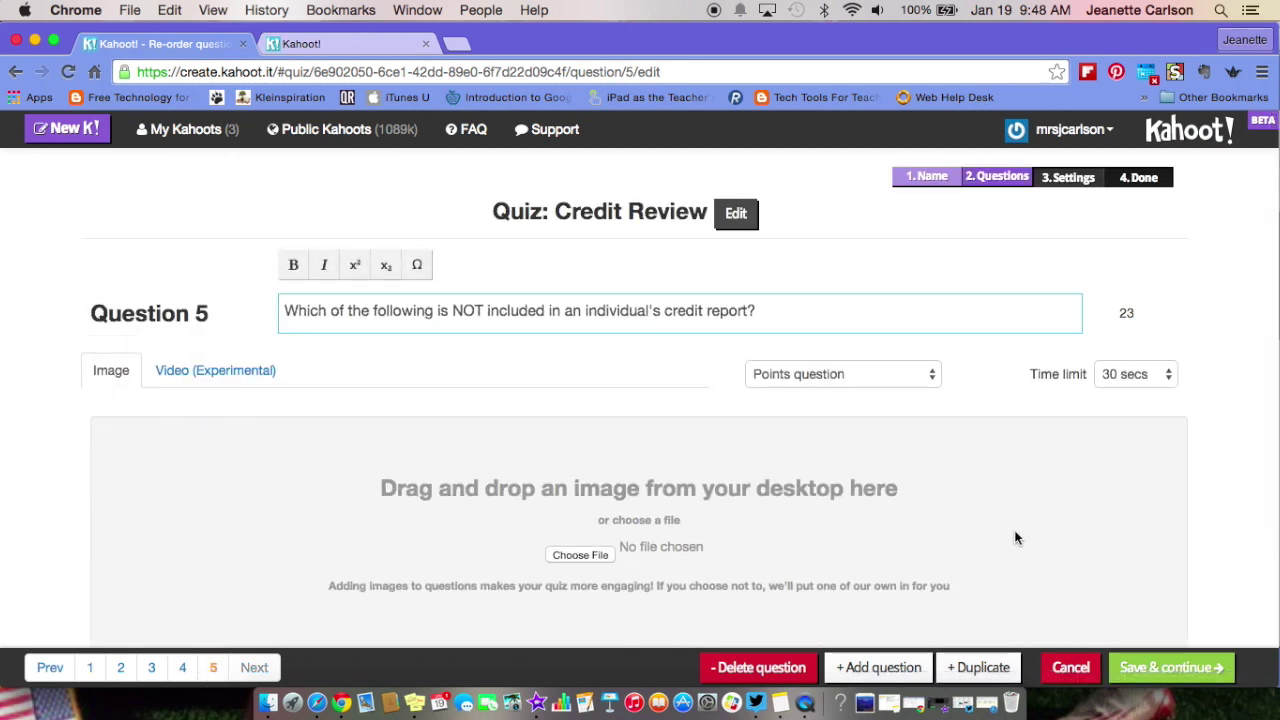
# - Save the questions, review the ordering list, and continue to the quiz settings
pyautogui.click(1170, 668)
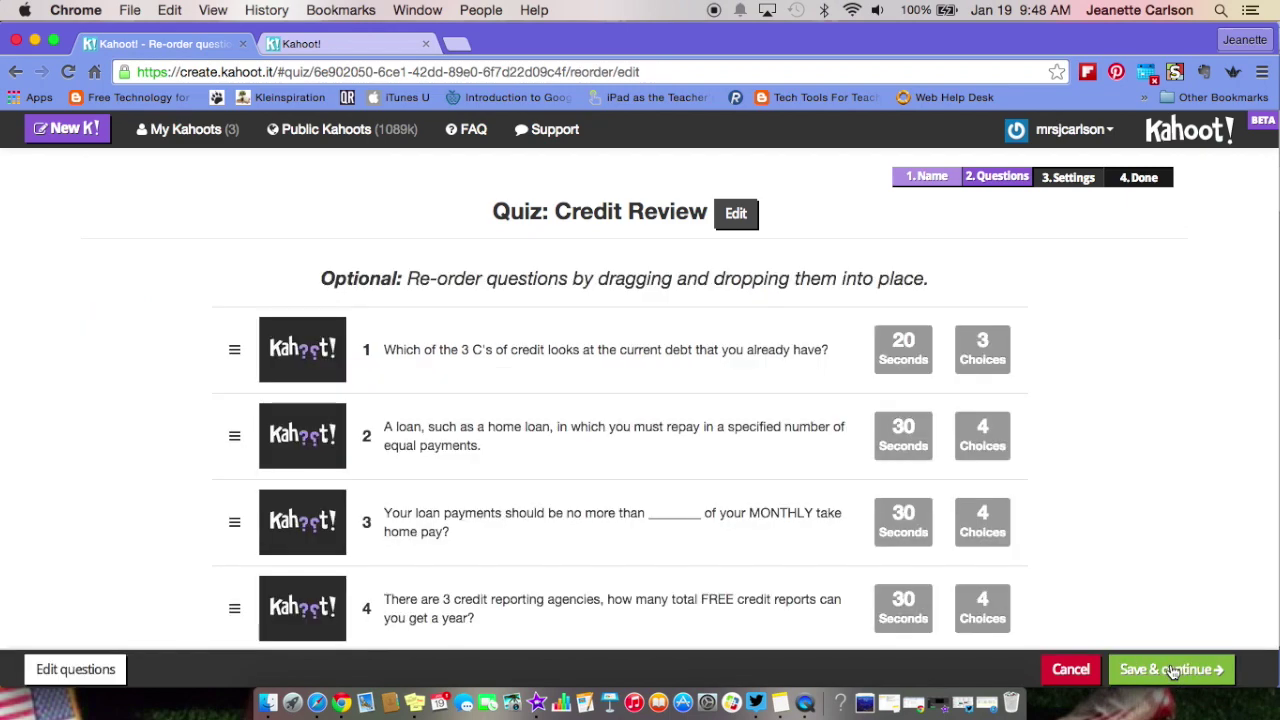
pyautogui.scroll(-2, 1161, 441)
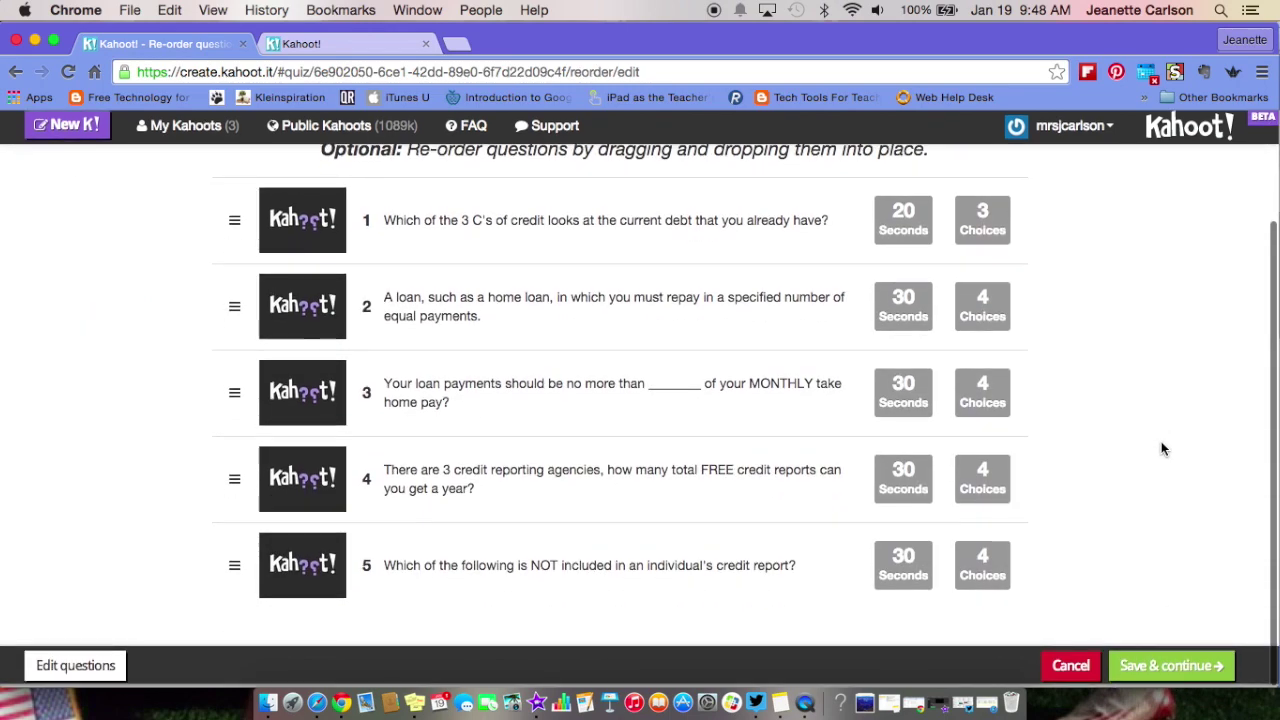
pyautogui.scroll(2, 1161, 441)
pyautogui.scroll(-2, 1161, 449)
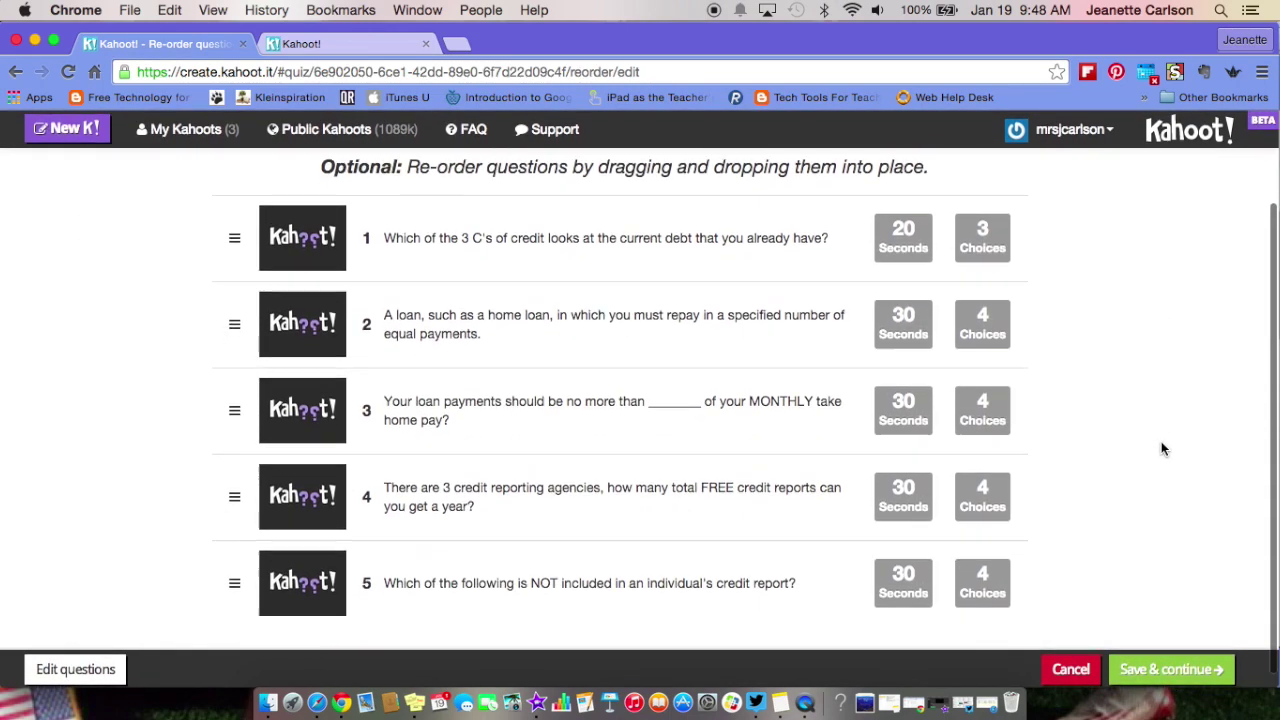
pyautogui.click(1170, 669)
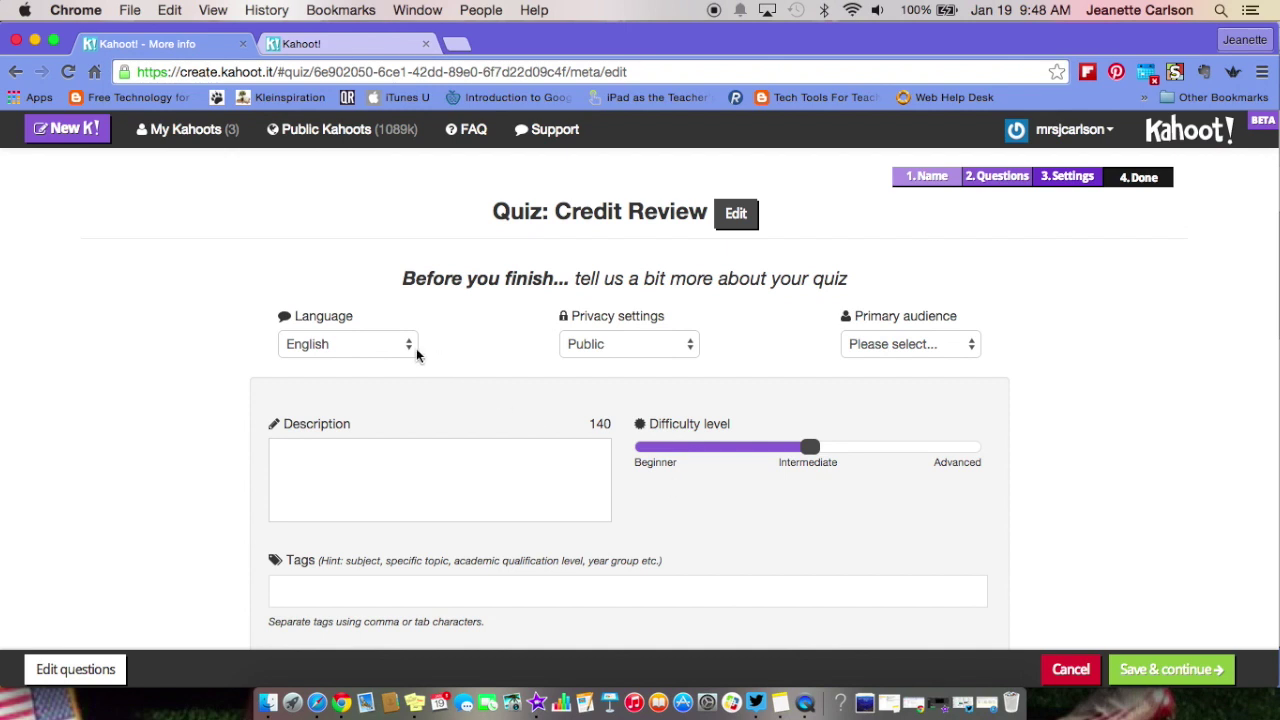
# - Keep the quiz Public and set its primary audience to School
pyautogui.click(692, 349)
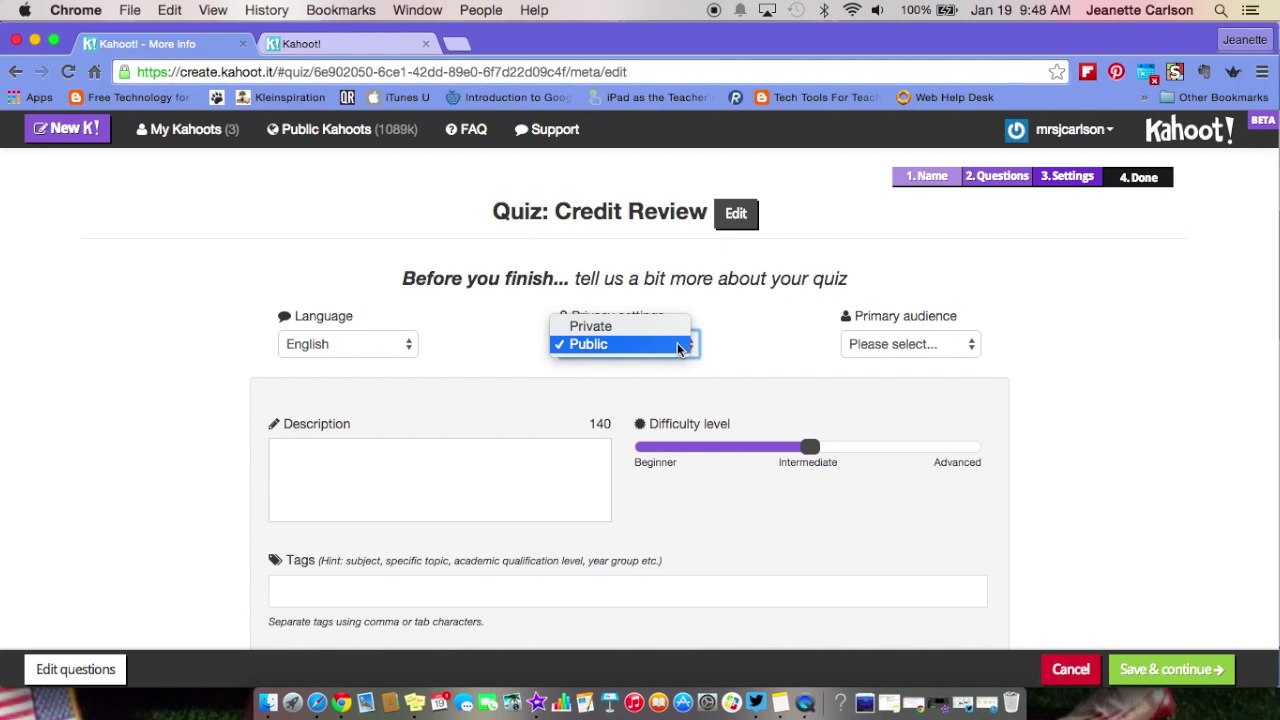
pyautogui.click(678, 346)
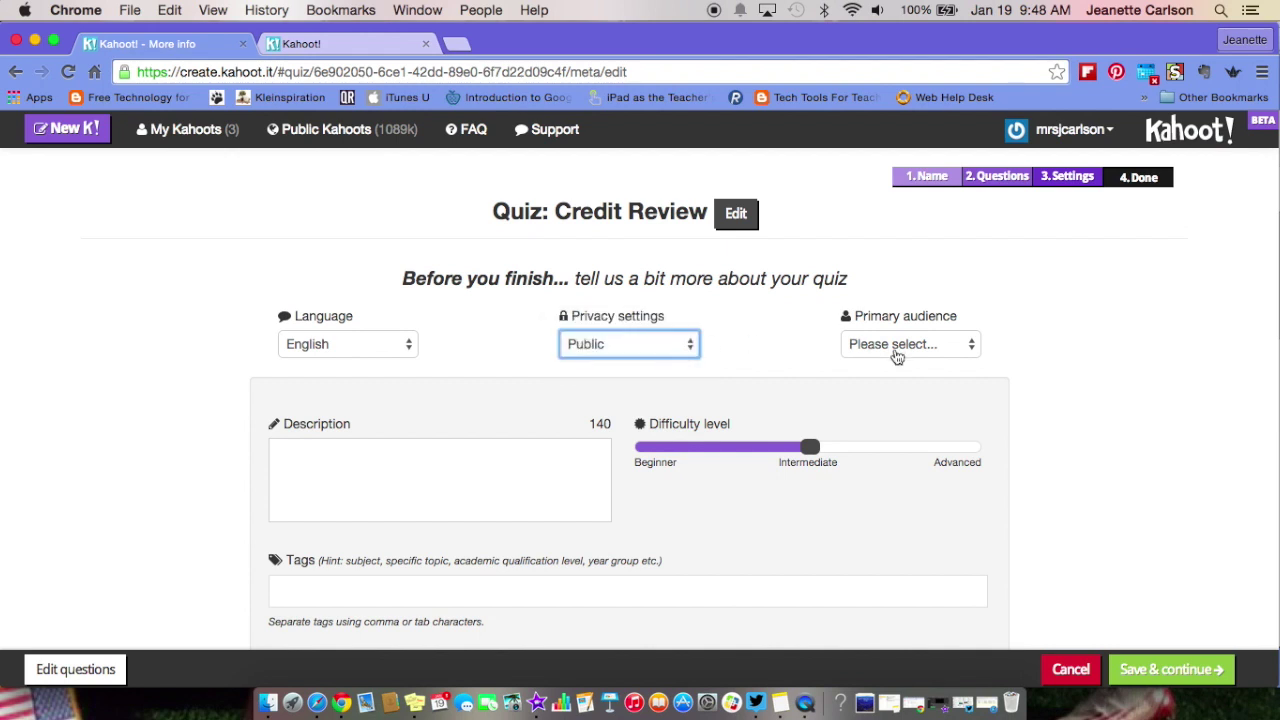
pyautogui.click(969, 345)
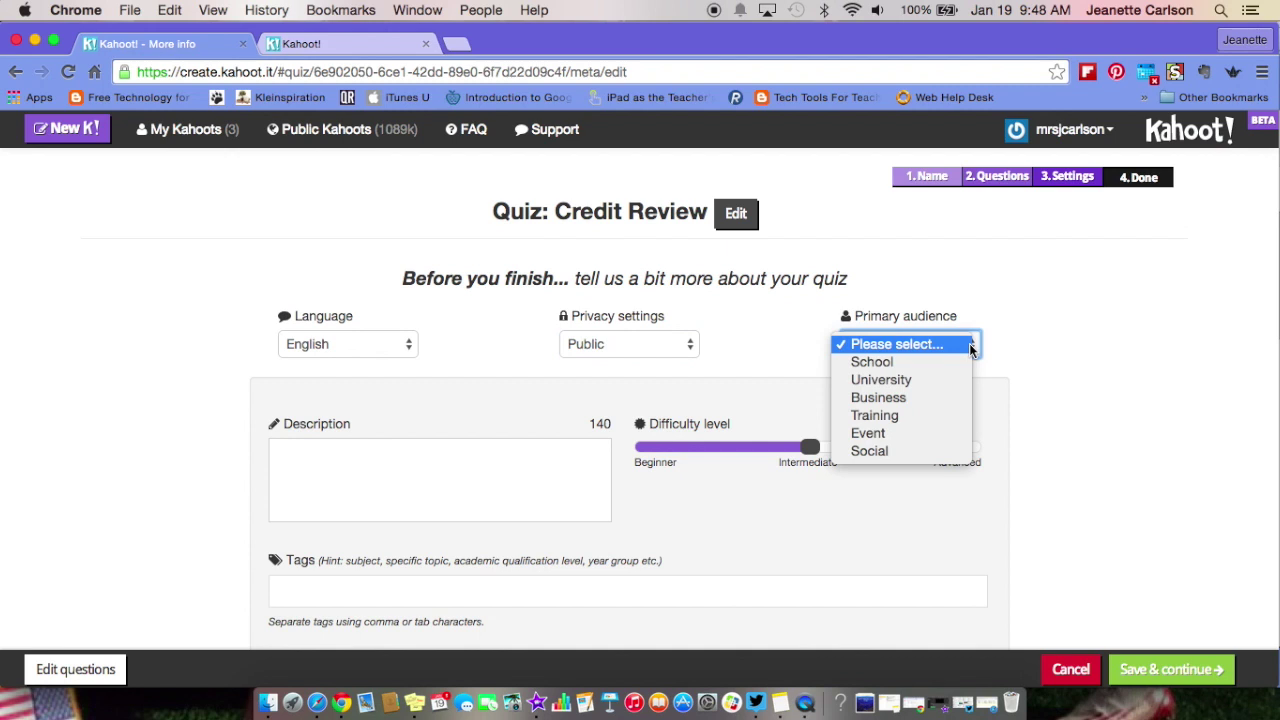
pyautogui.click(938, 360)
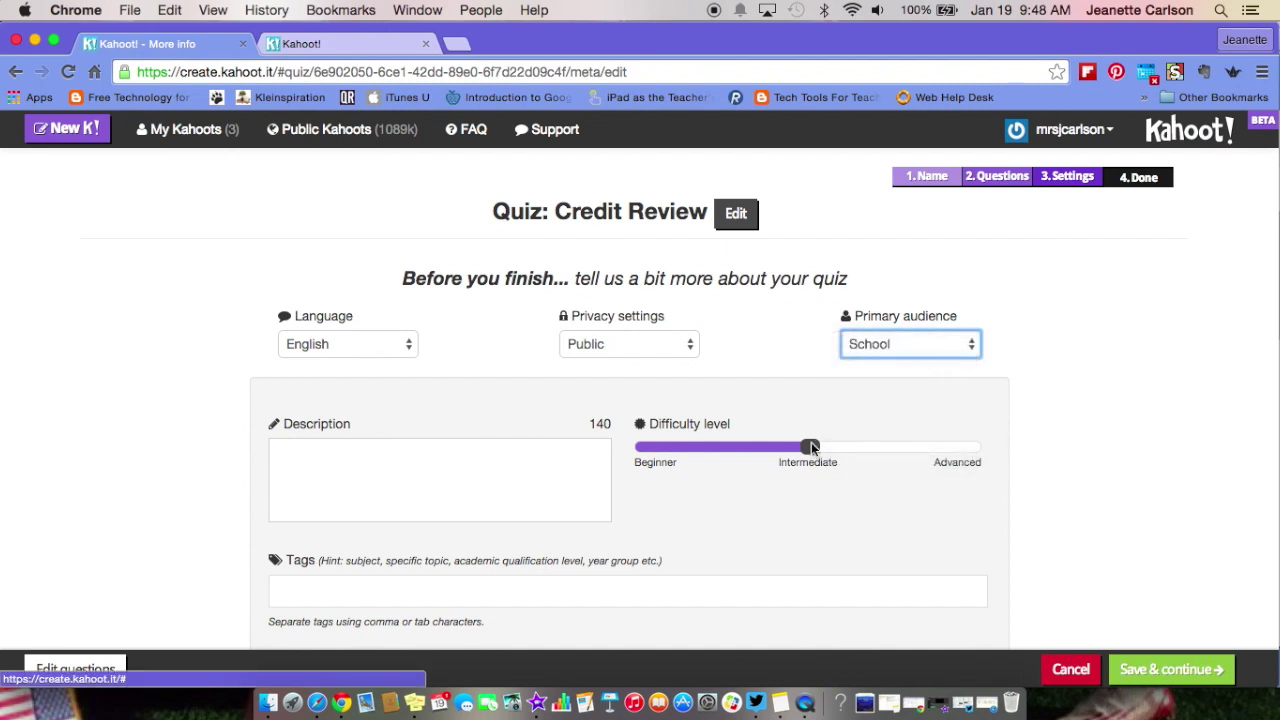
# - Describe the quiz as 'This is a review for a unit on credit.' and tag it credit and credit and borrowing
pyautogui.click(526, 459)
pyautogui.write('This is a review for a unit on credit.')
pyautogui.click(427, 591)
pyautogui.write('credit')
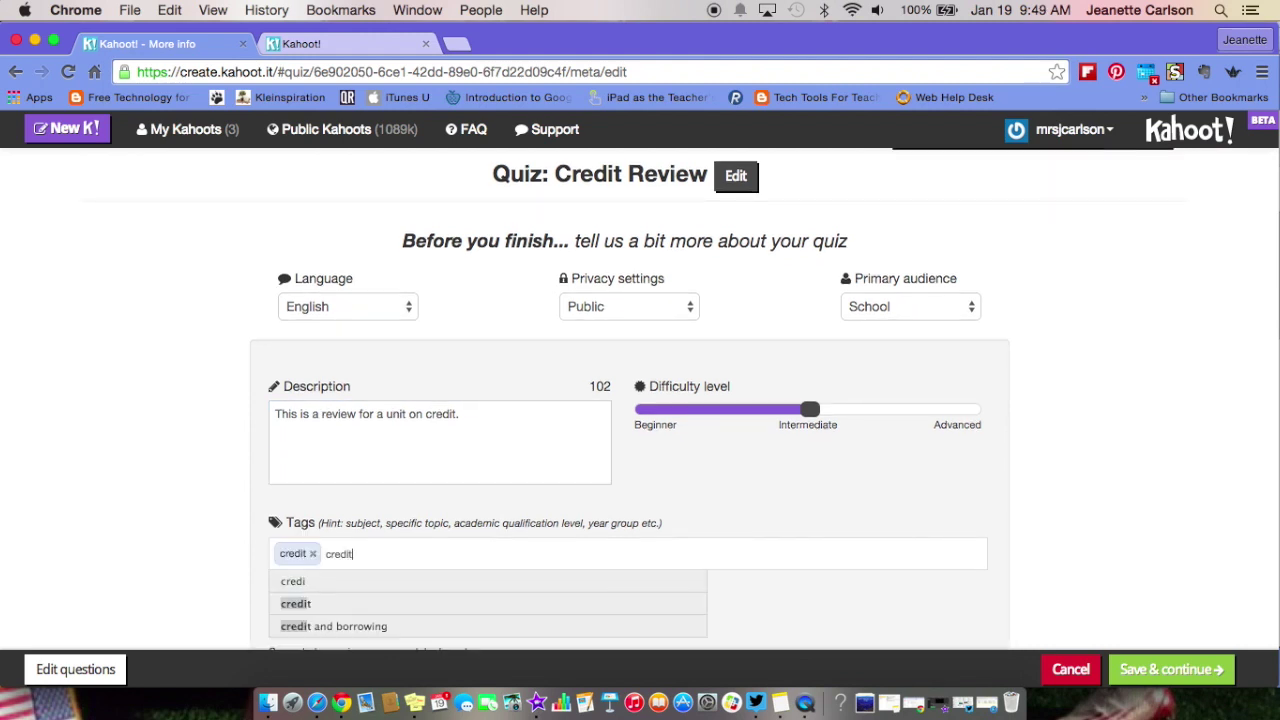
pyautogui.write(',credit and')
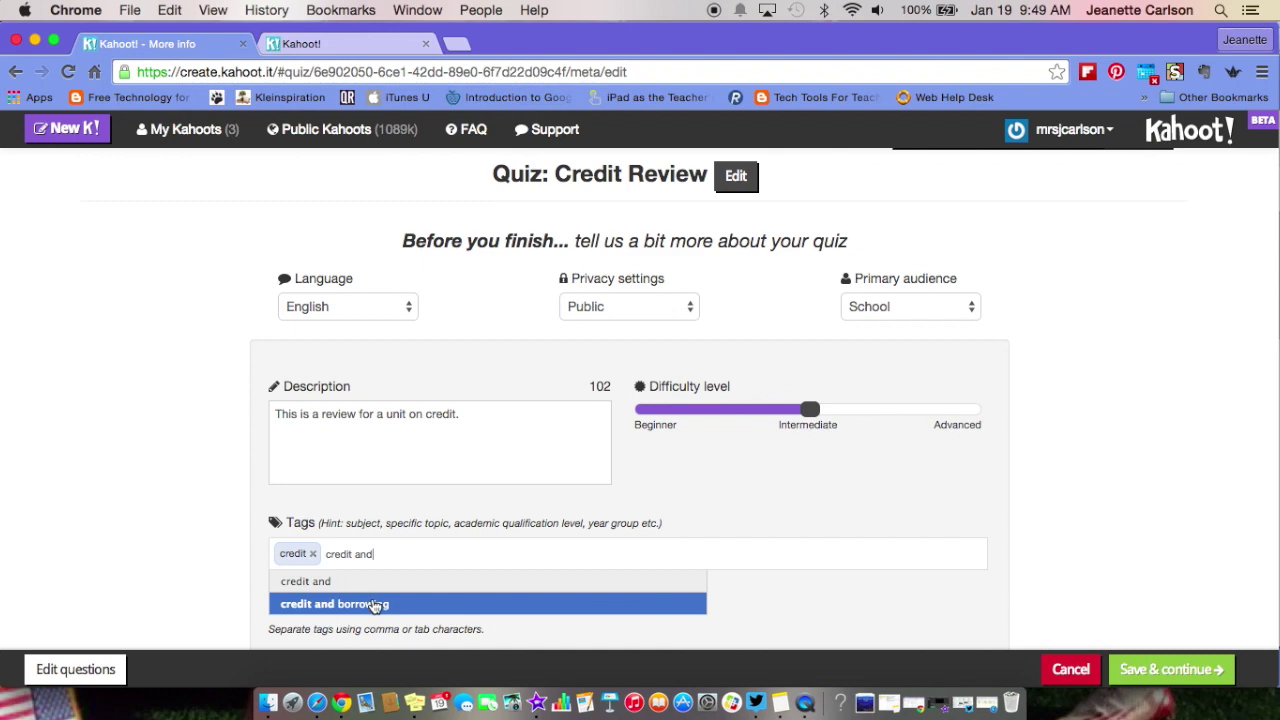
pyautogui.click(375, 607)
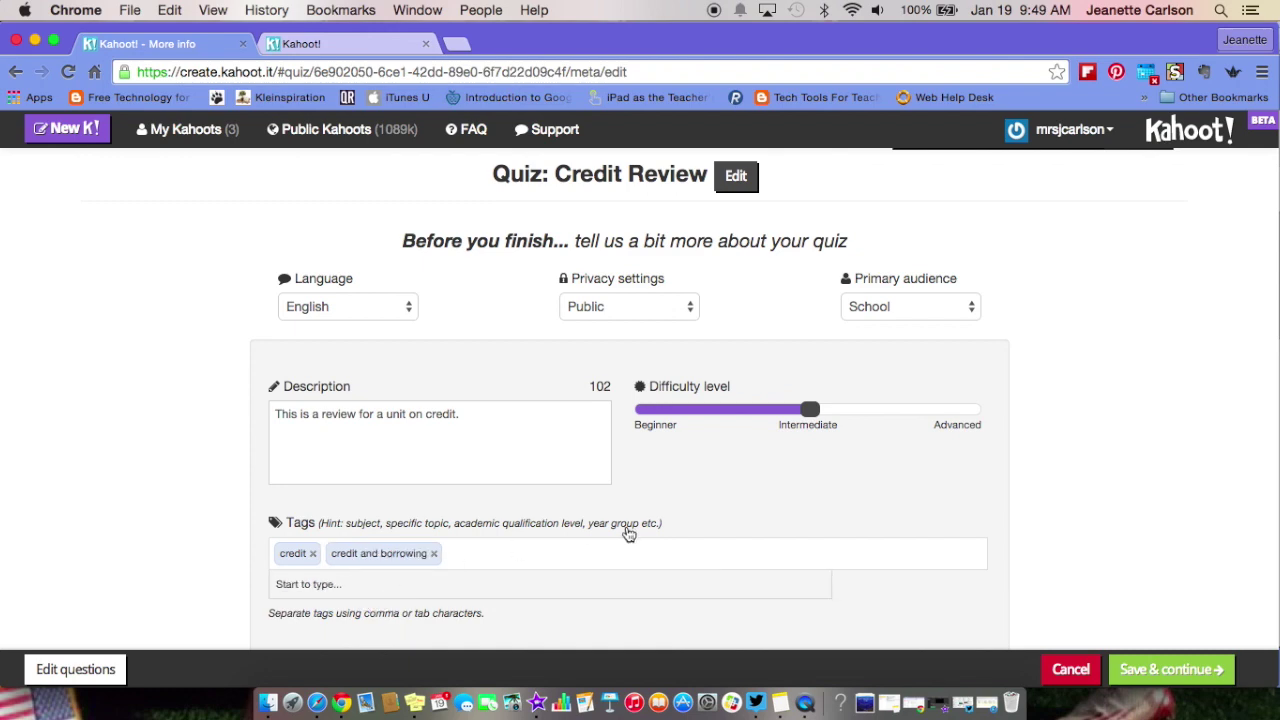
pyautogui.scroll(-1, 627, 533)
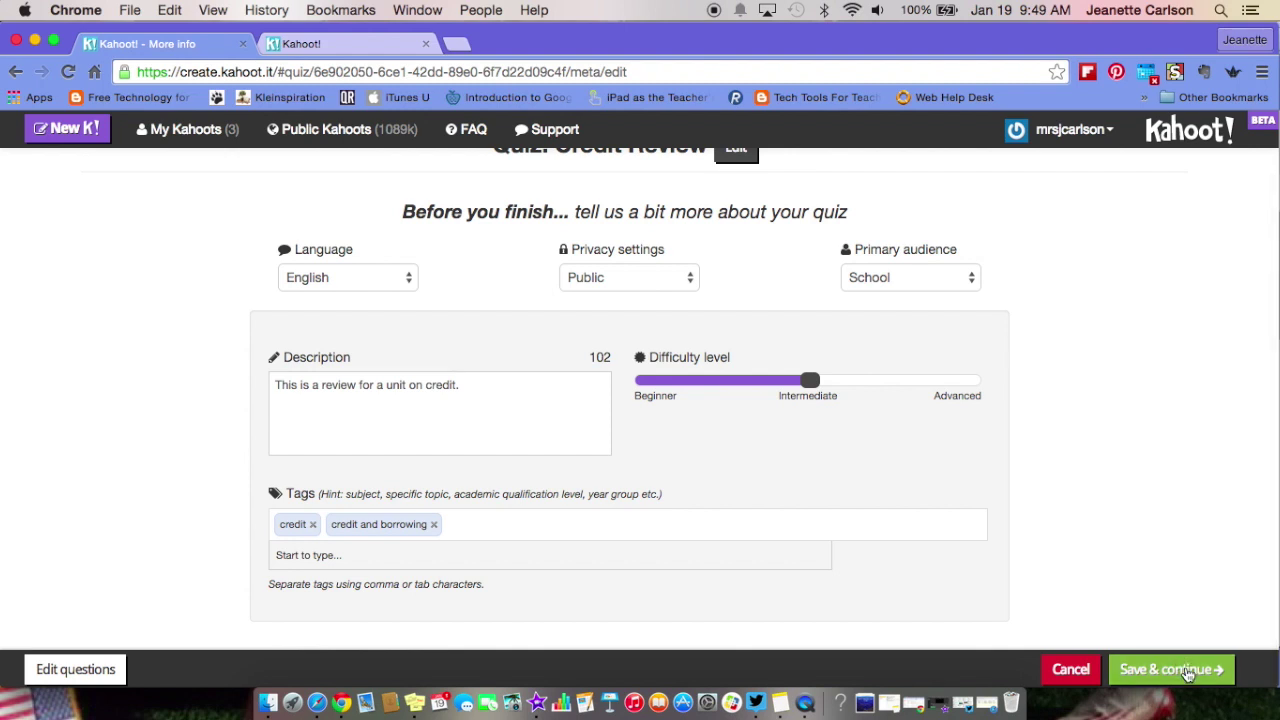
pyautogui.click(1187, 669)
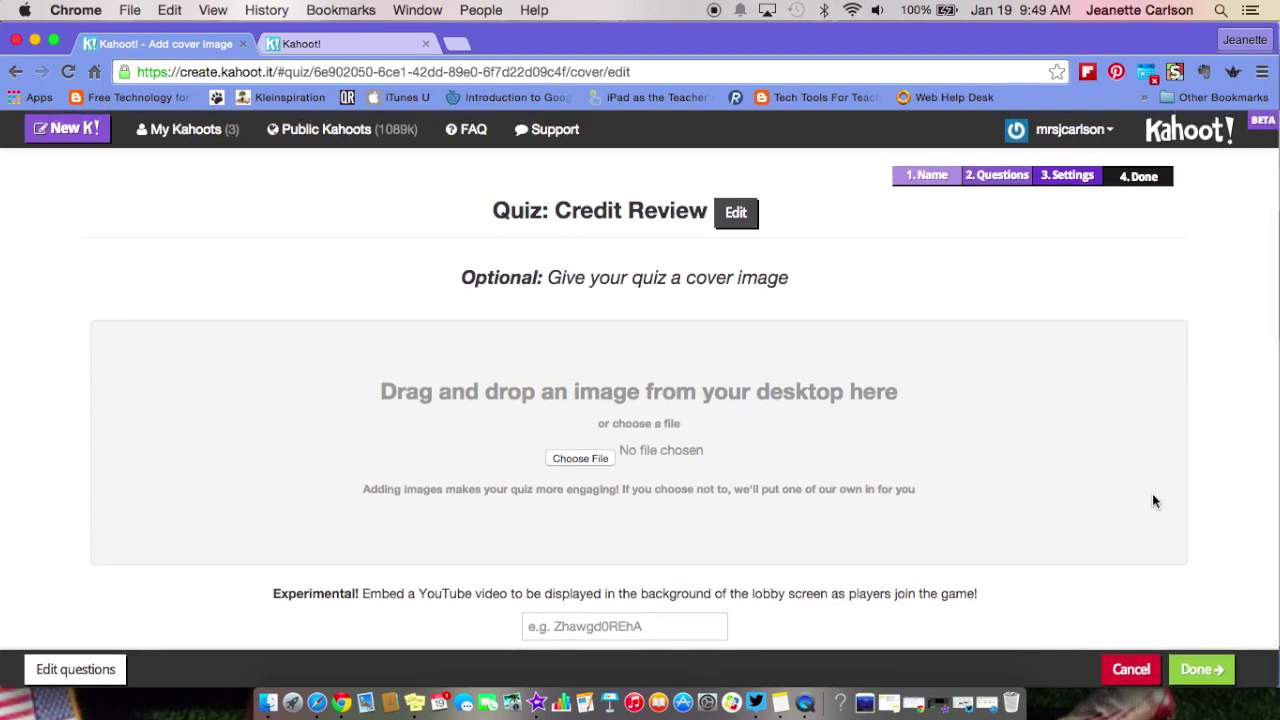
# - Skip the cover image and finish Credit Review, reaching the DONE! page
pyautogui.click(1212, 670)
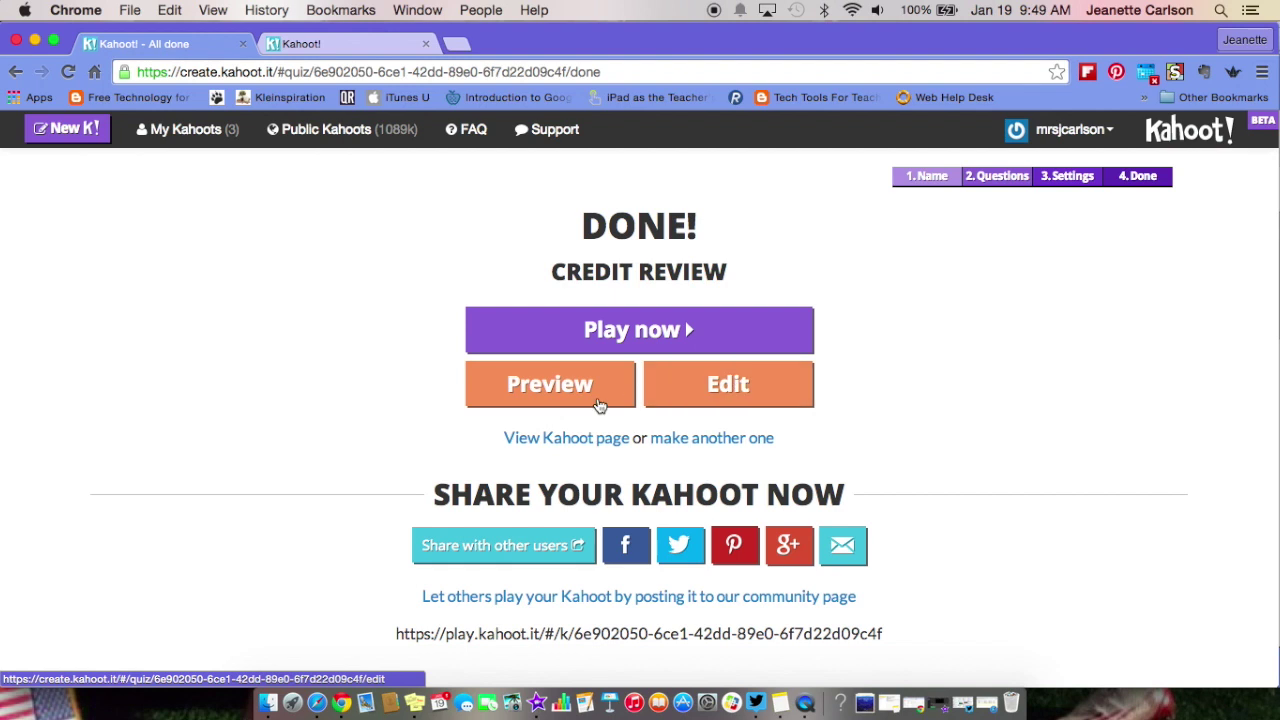
# - Open the Credit Review preview tab with its game lobby, game PIN and mock phone join screen
pyautogui.click(536, 387)
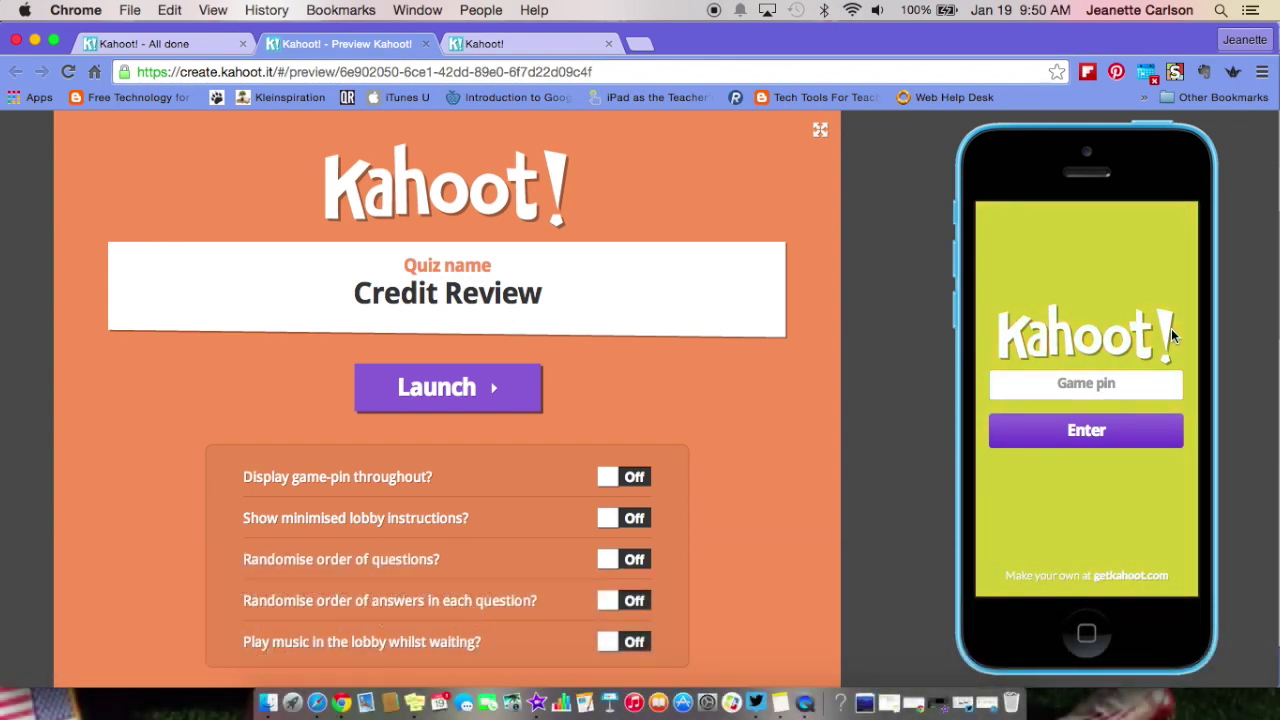
pyautogui.click(500, 44)
pyautogui.click(330, 44)
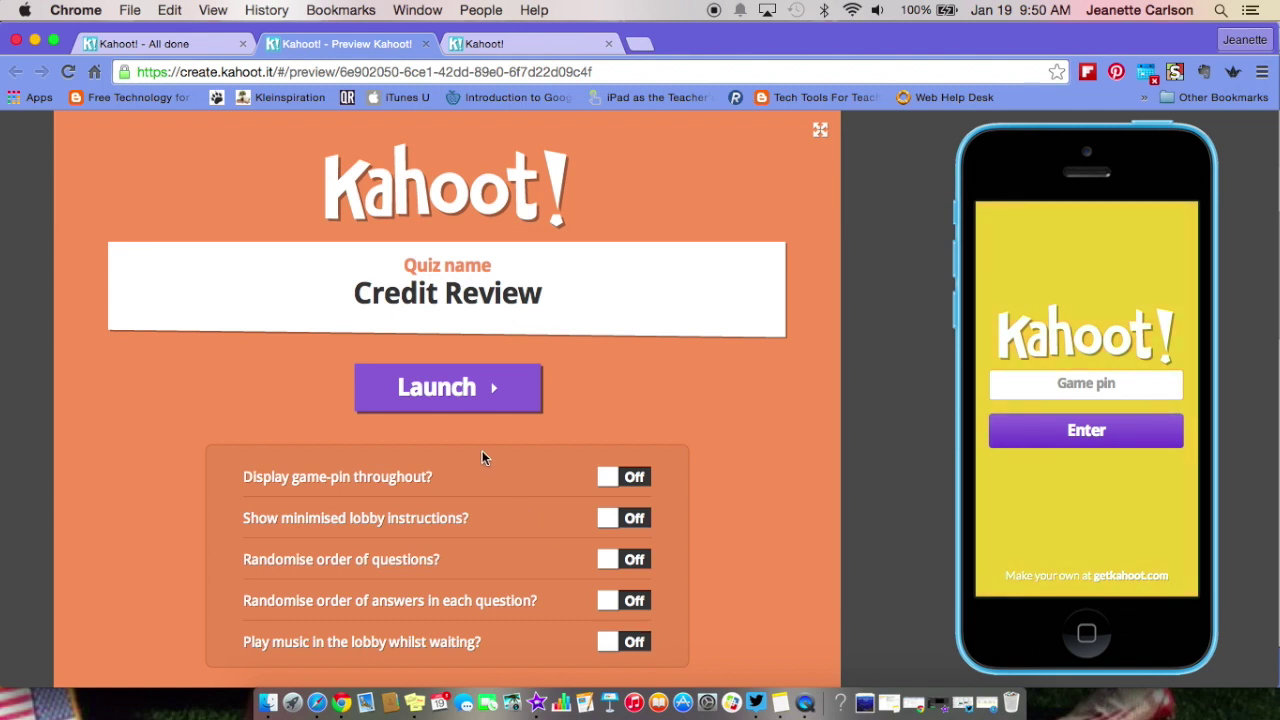
pyautogui.click(447, 390)
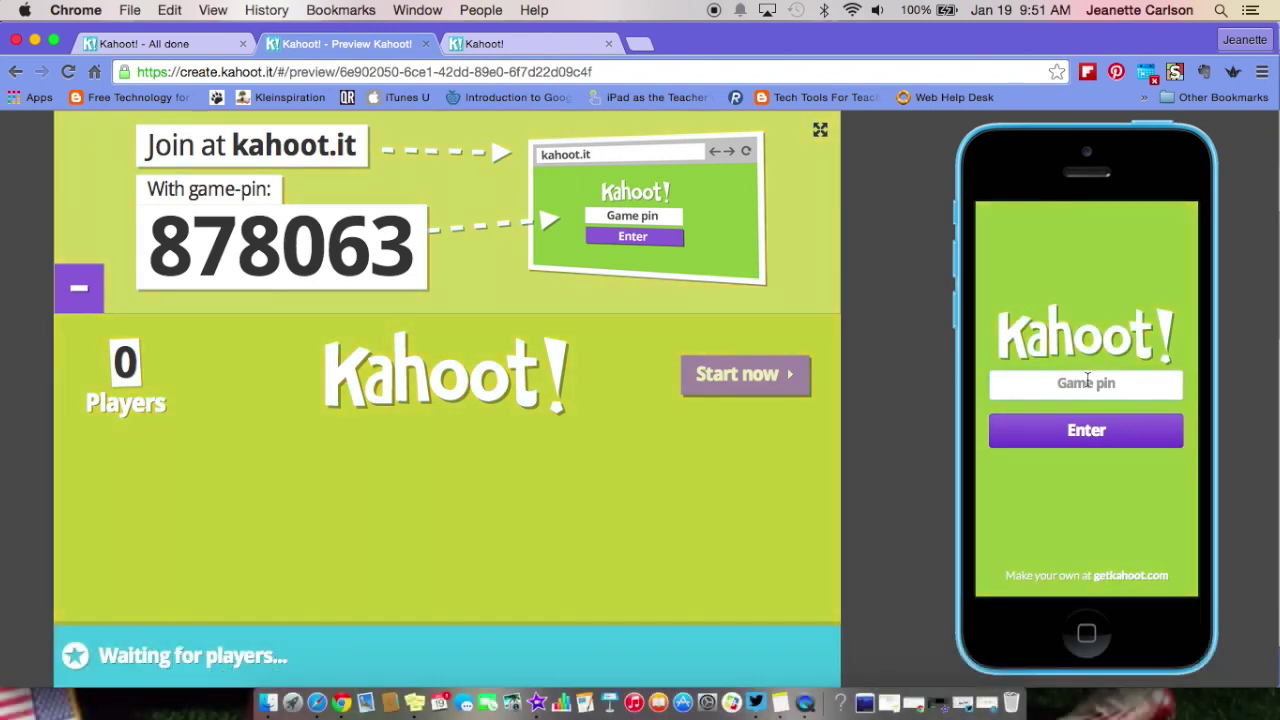
# - Join from the phone with PIN 878063 and a player nickname, then start the game
pyautogui.write('878')
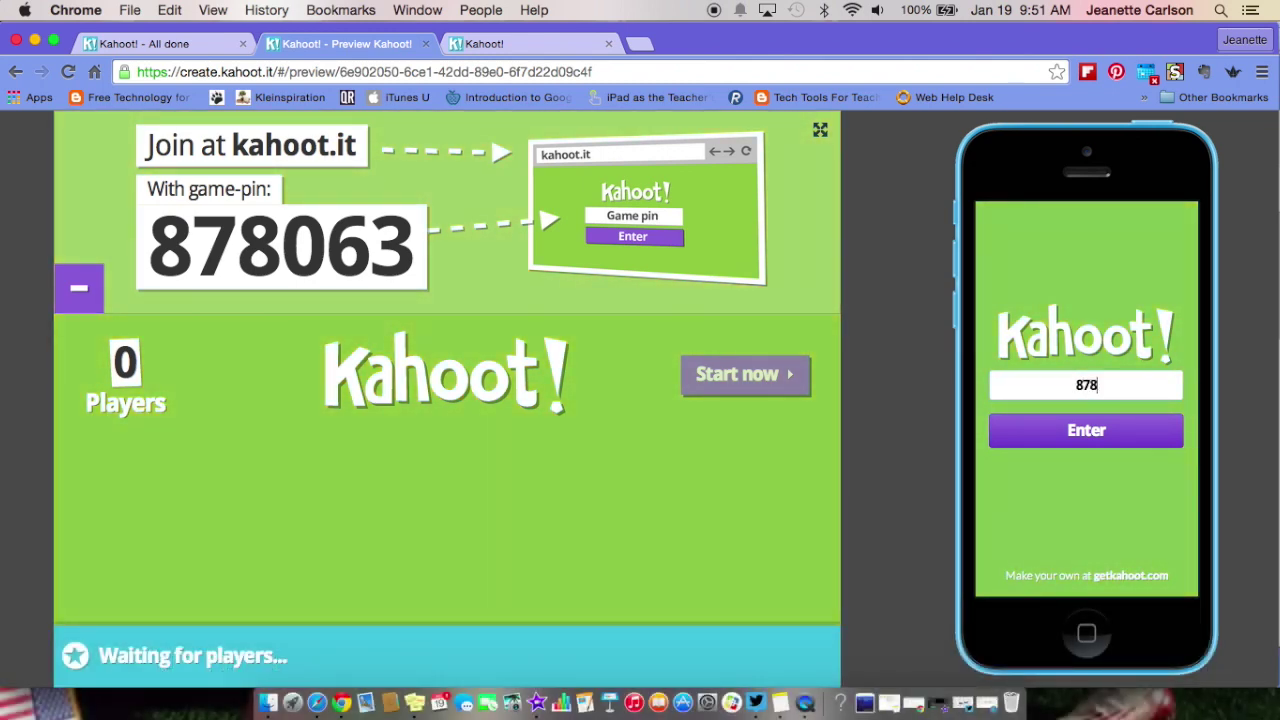
pyautogui.write('063')
pyautogui.click(1104, 438)
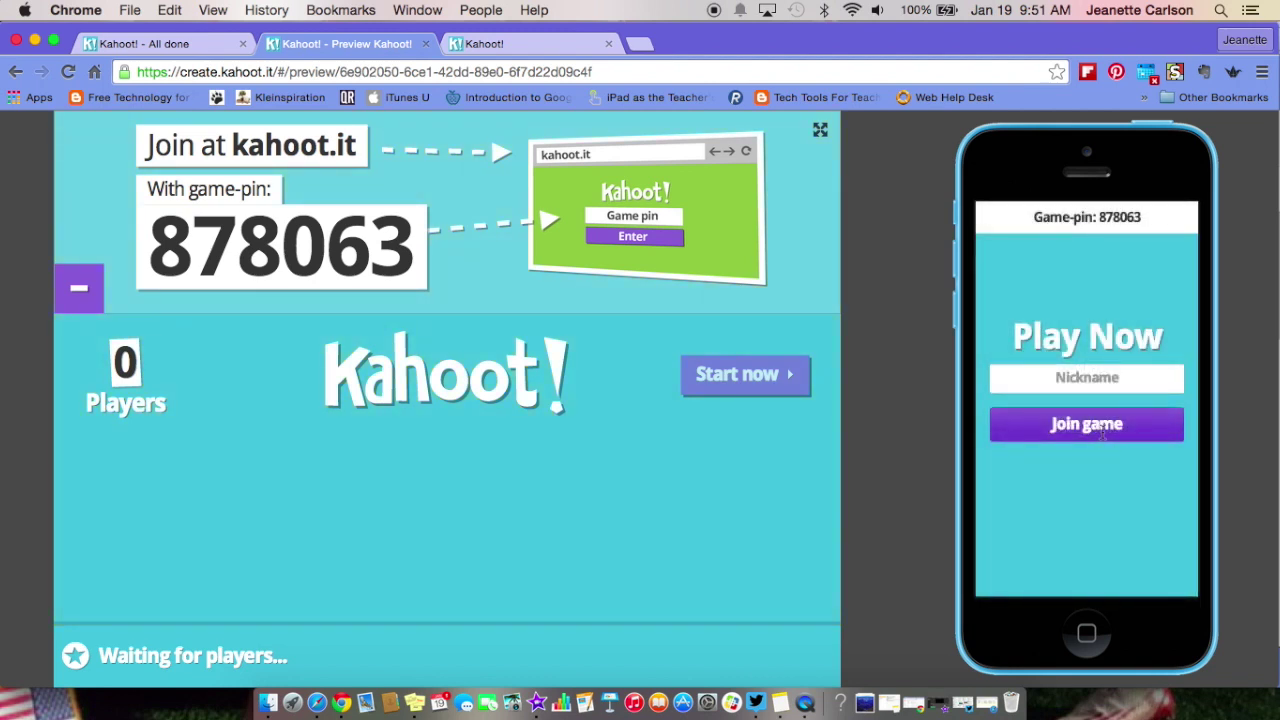
pyautogui.click(1100, 377)
pyautogui.write('Jeanette')
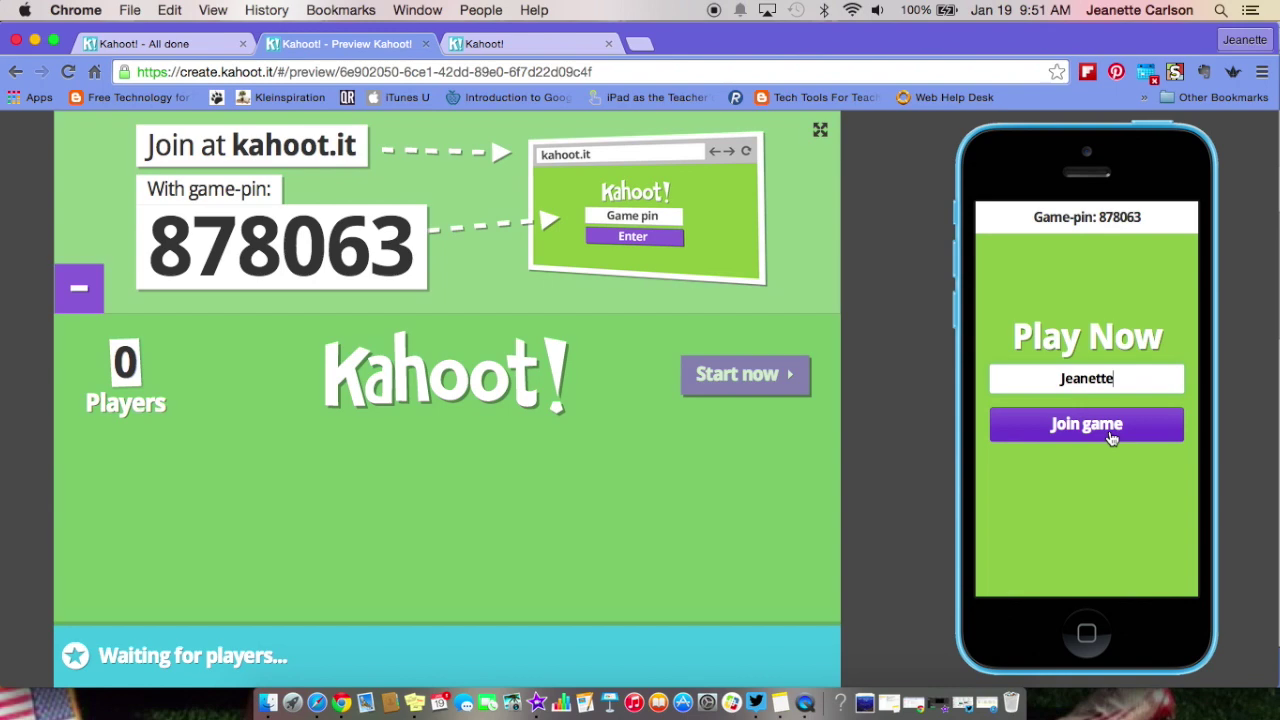
pyautogui.click(1108, 430)
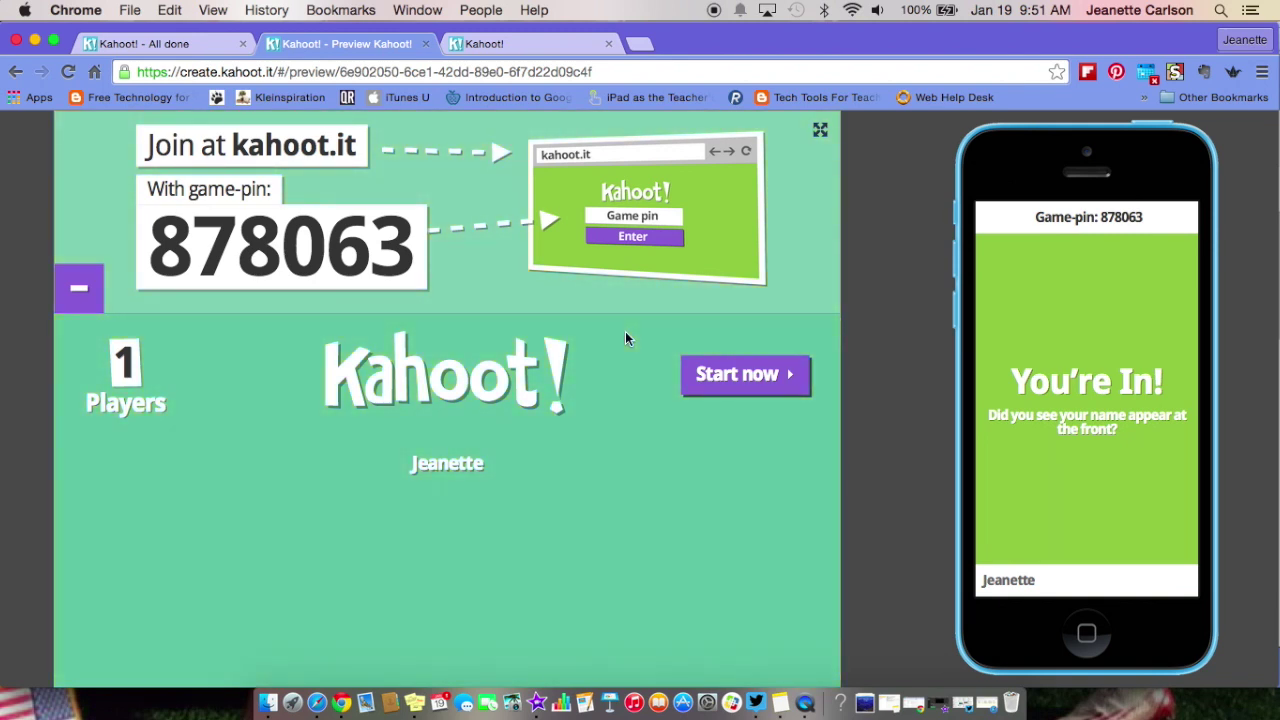
pyautogui.click(735, 377)
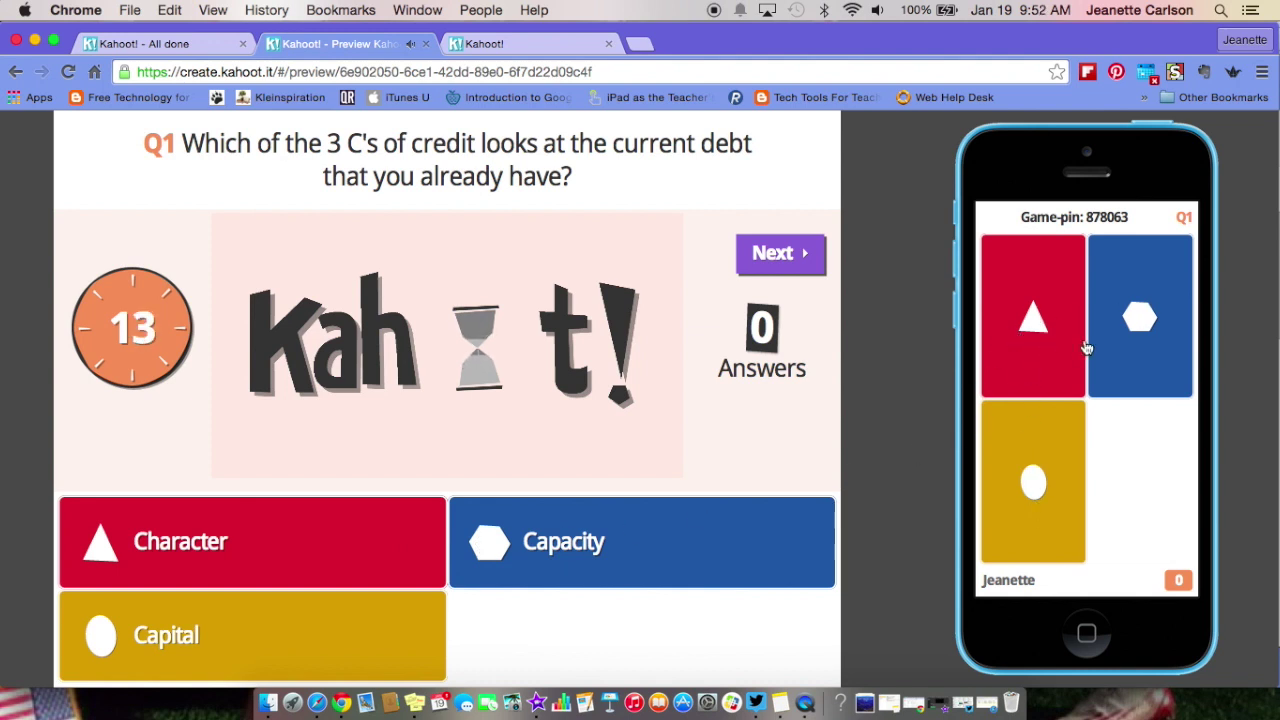
# - With the sound lowered, answer question 1 with Capacity and advance past its scoreboard
pyautogui.press('XF86AudioLowerVolume')
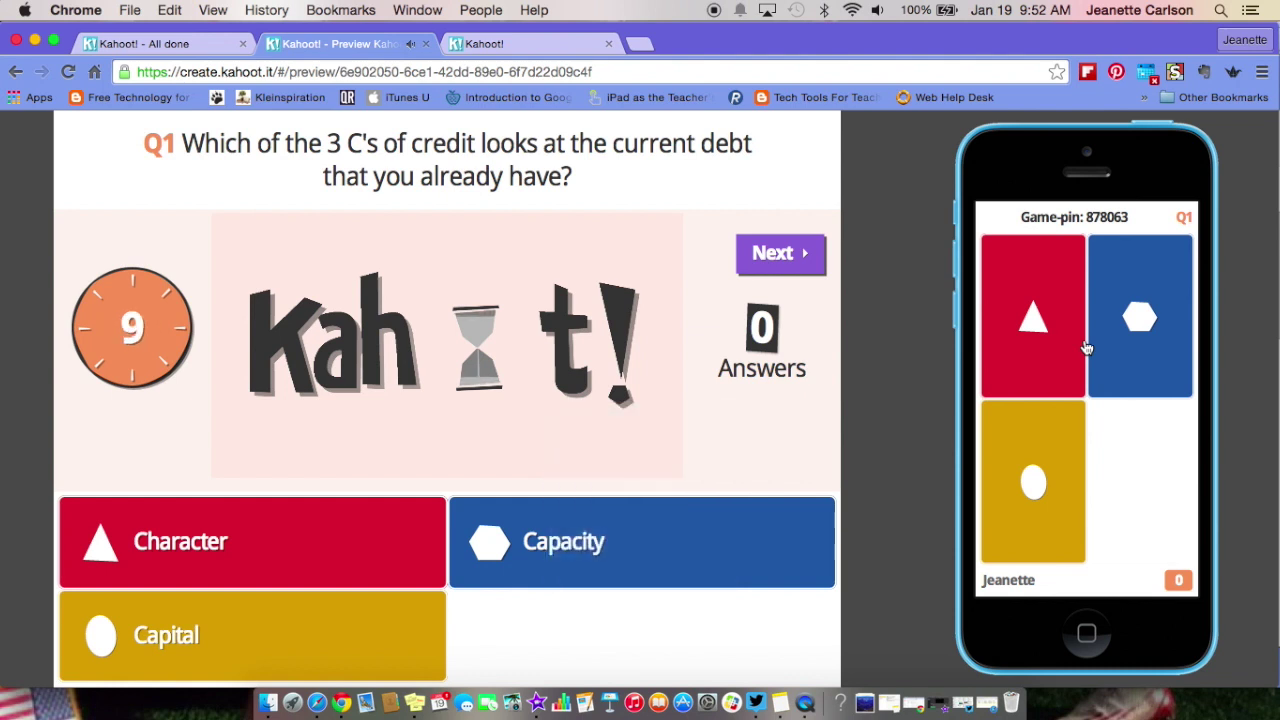
pyautogui.click(1137, 316)
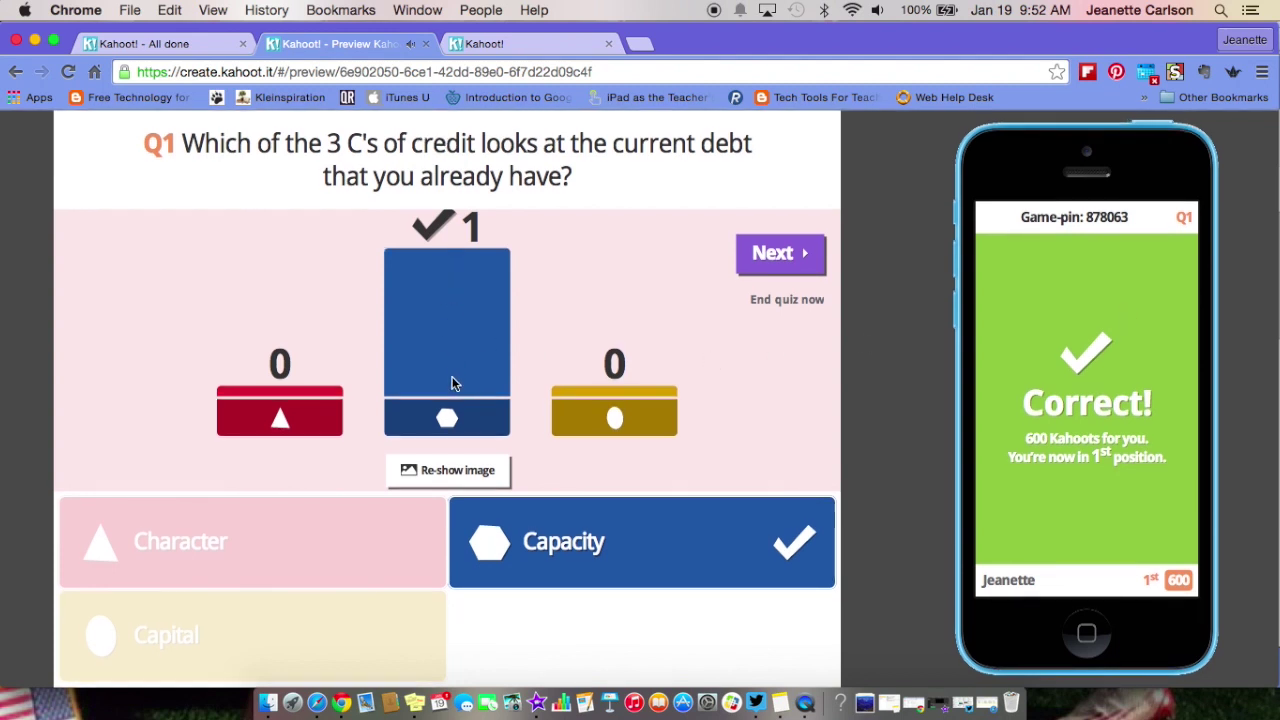
pyautogui.click(785, 255)
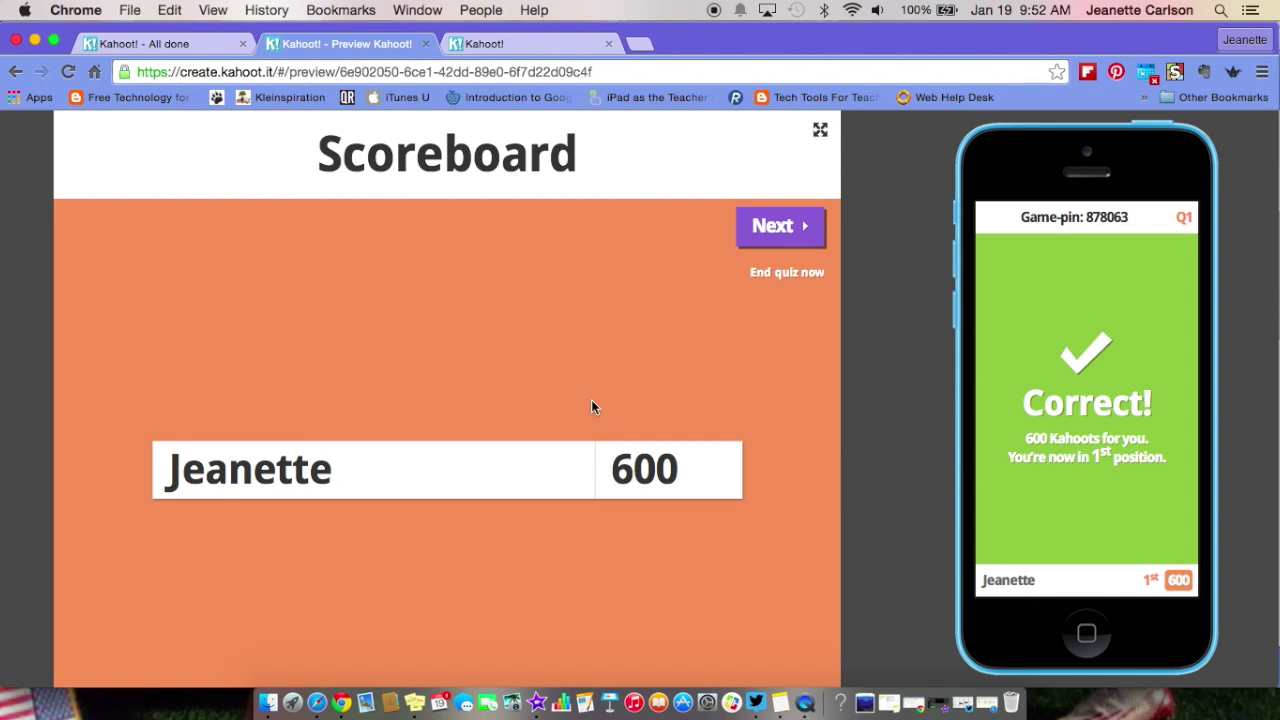
pyautogui.click(789, 229)
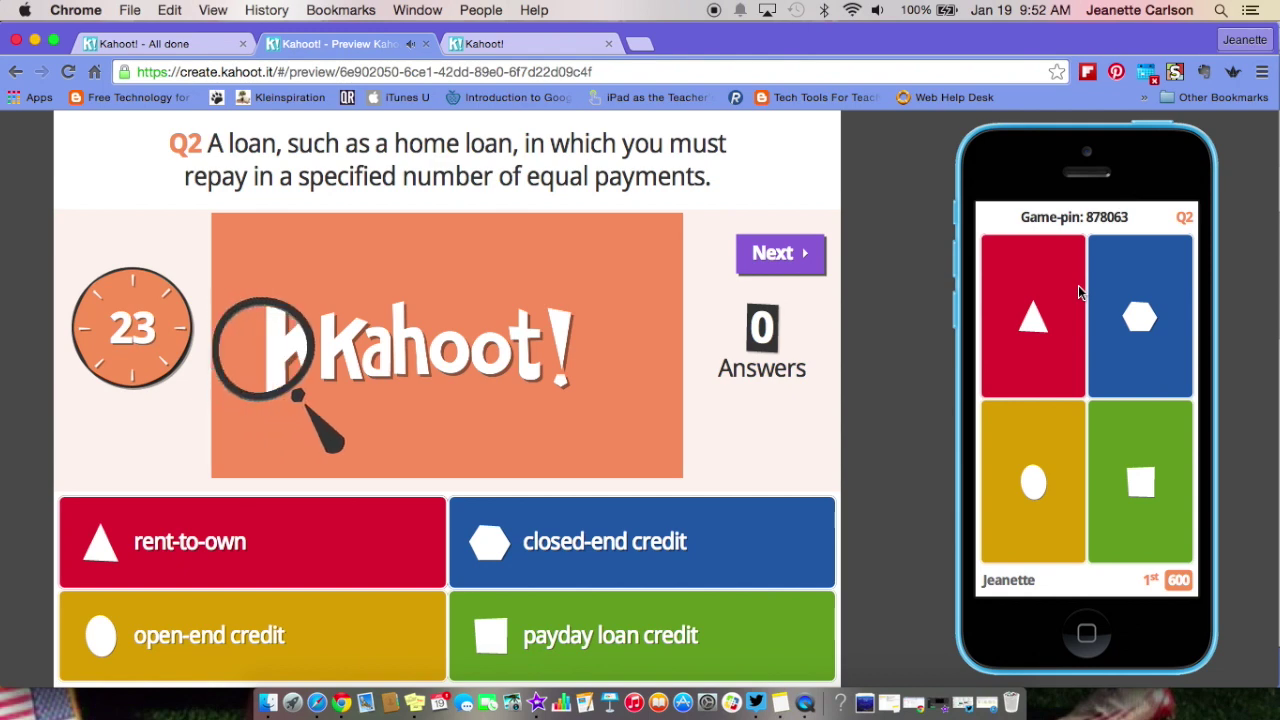
# - Answer questions 2 and 3 (5%) on the phone and show the scoreboard after question 3
pyautogui.click(1078, 285)
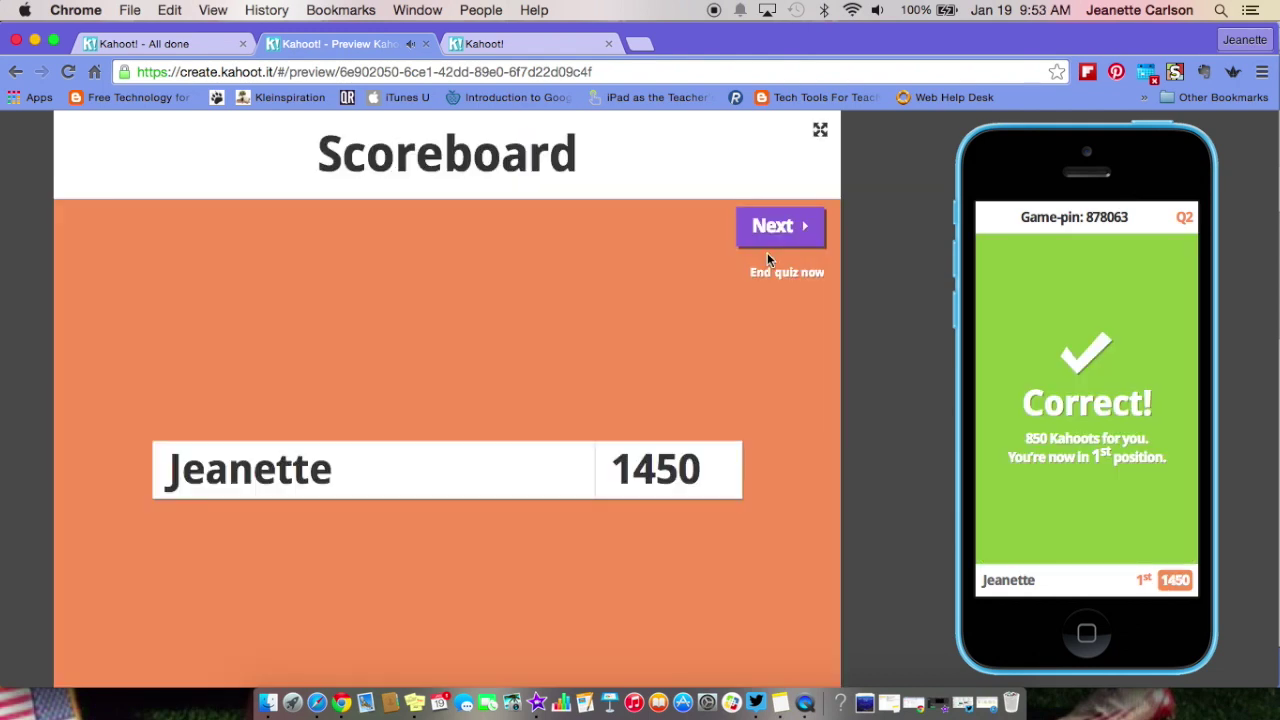
pyautogui.click(770, 228)
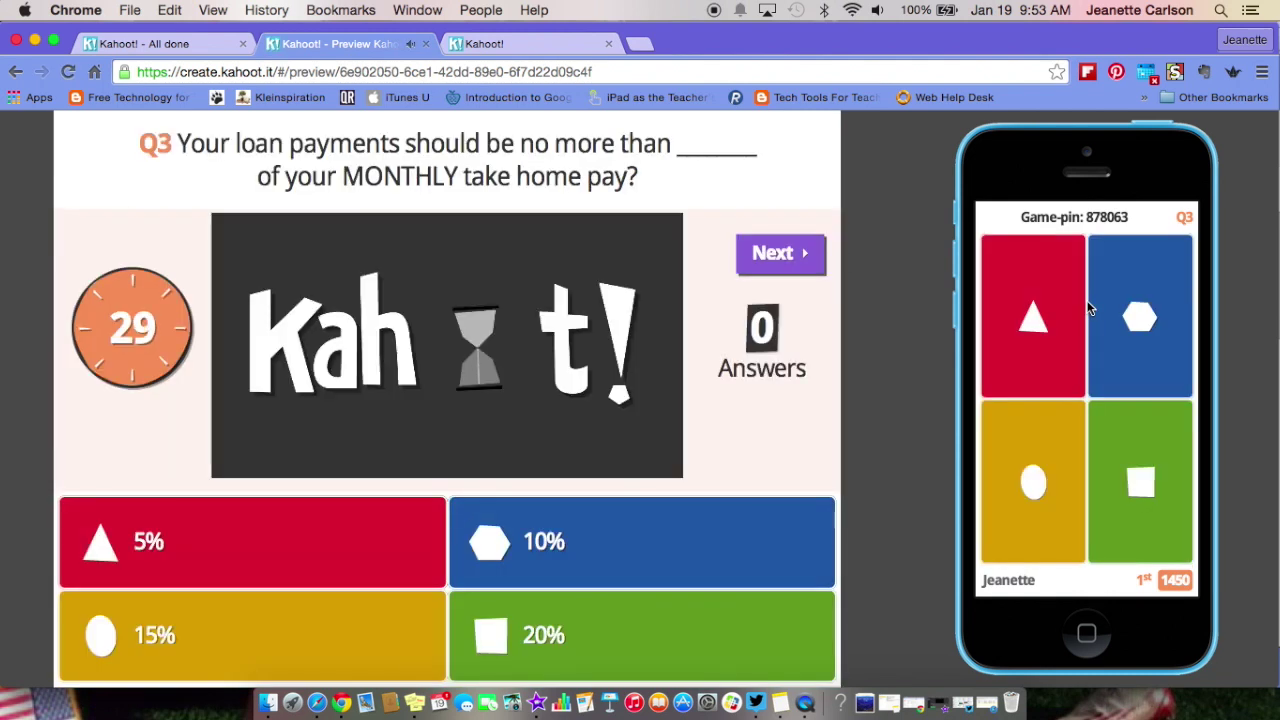
pyautogui.click(1043, 334)
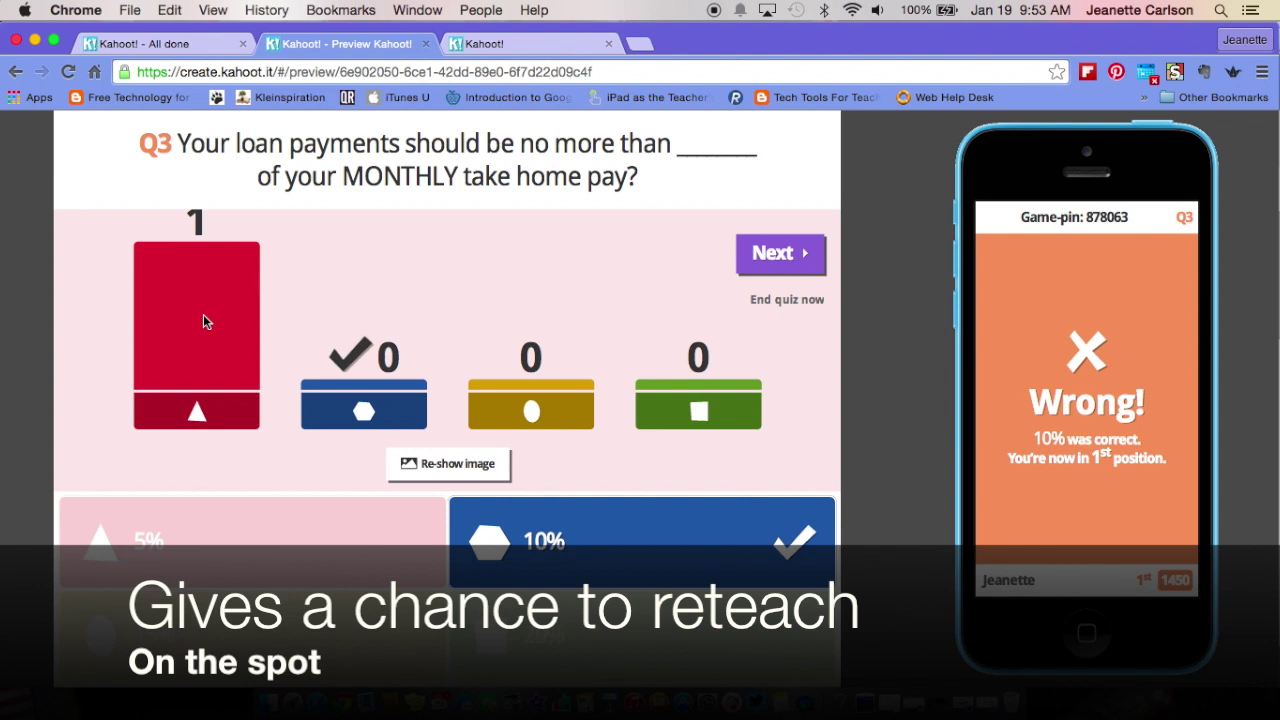
pyautogui.click(771, 258)
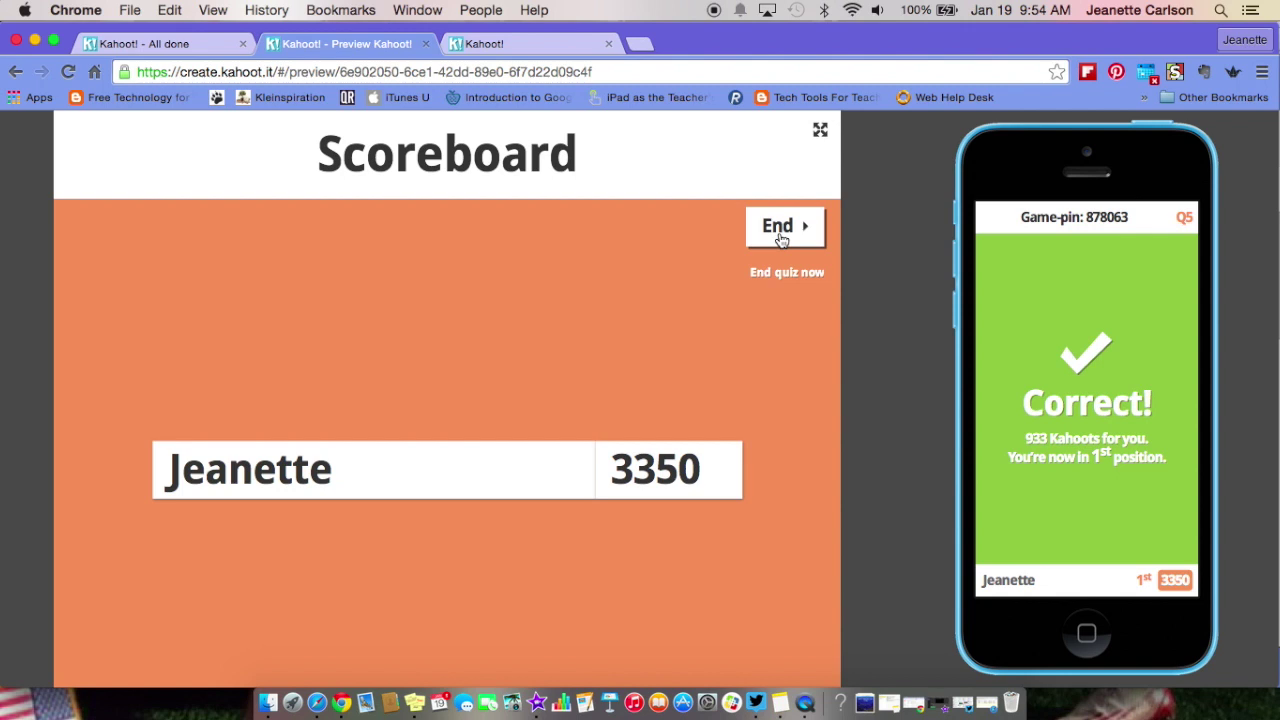
# - End the game, rate it 4 stars, both thumbs-up and a happy smiley, then show the final scoreboard
pyautogui.click(781, 233)
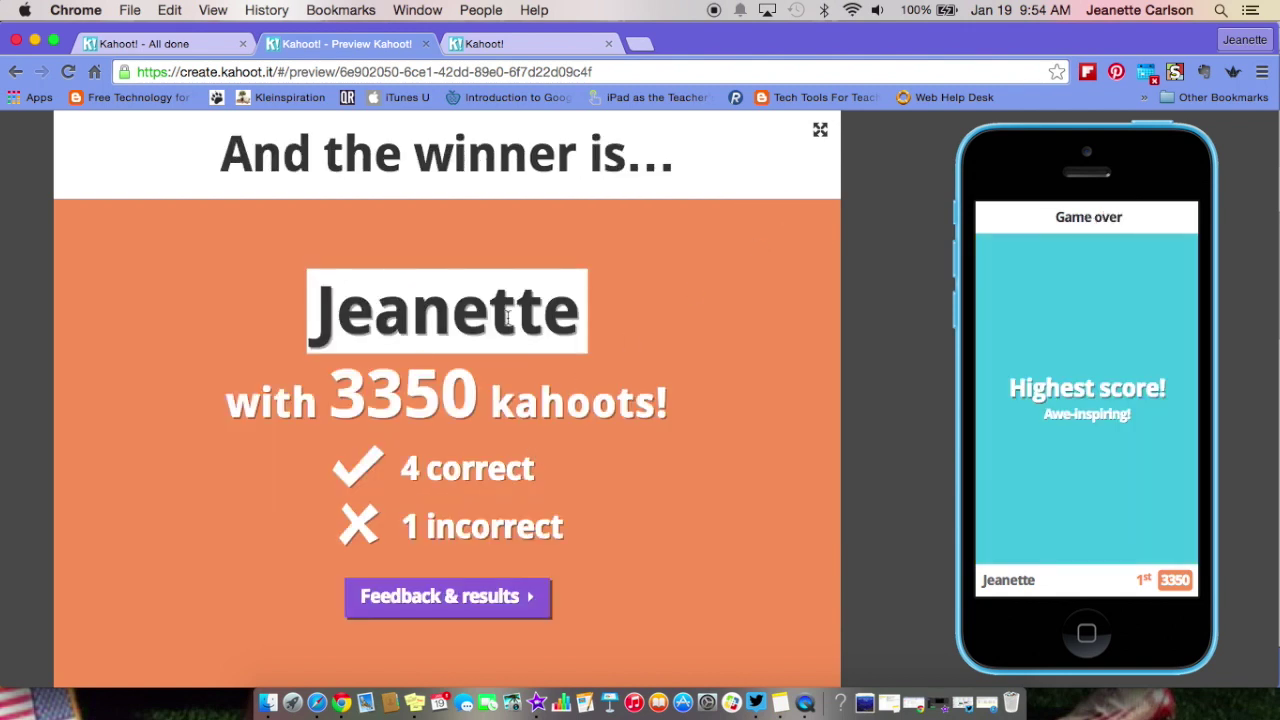
pyautogui.click(476, 598)
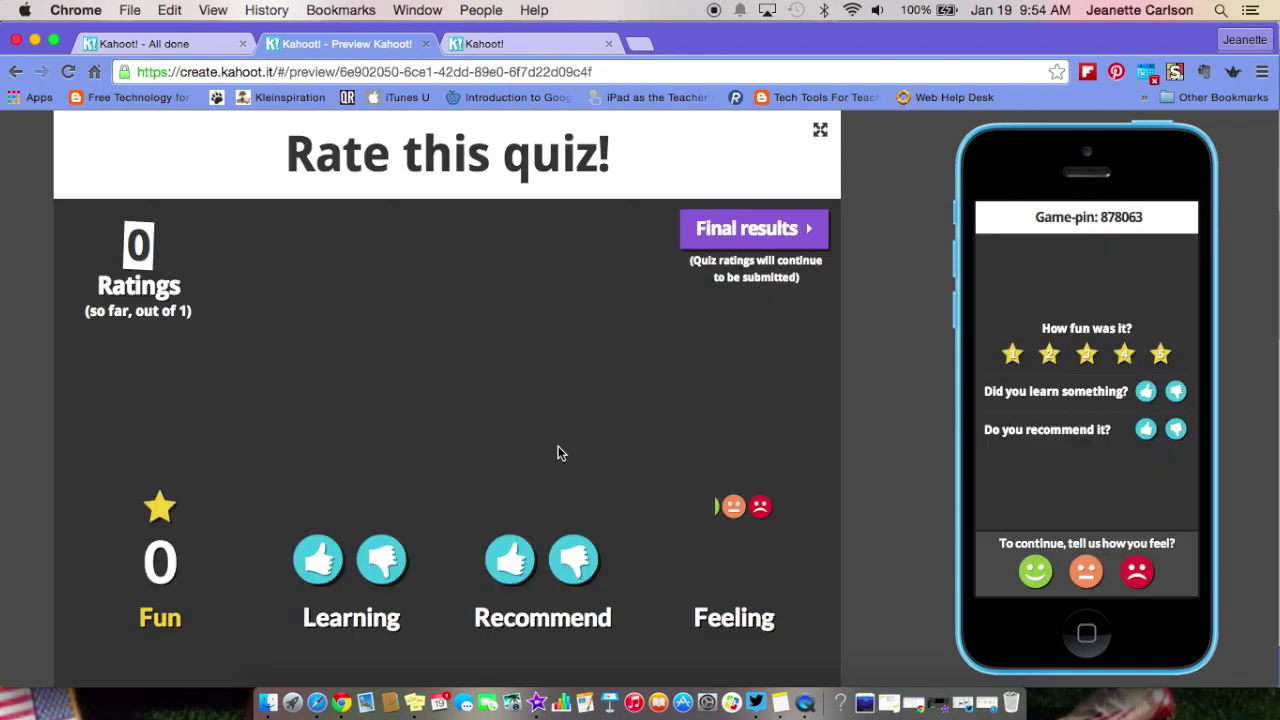
pyautogui.click(1124, 356)
pyautogui.click(1146, 391)
pyautogui.click(1146, 429)
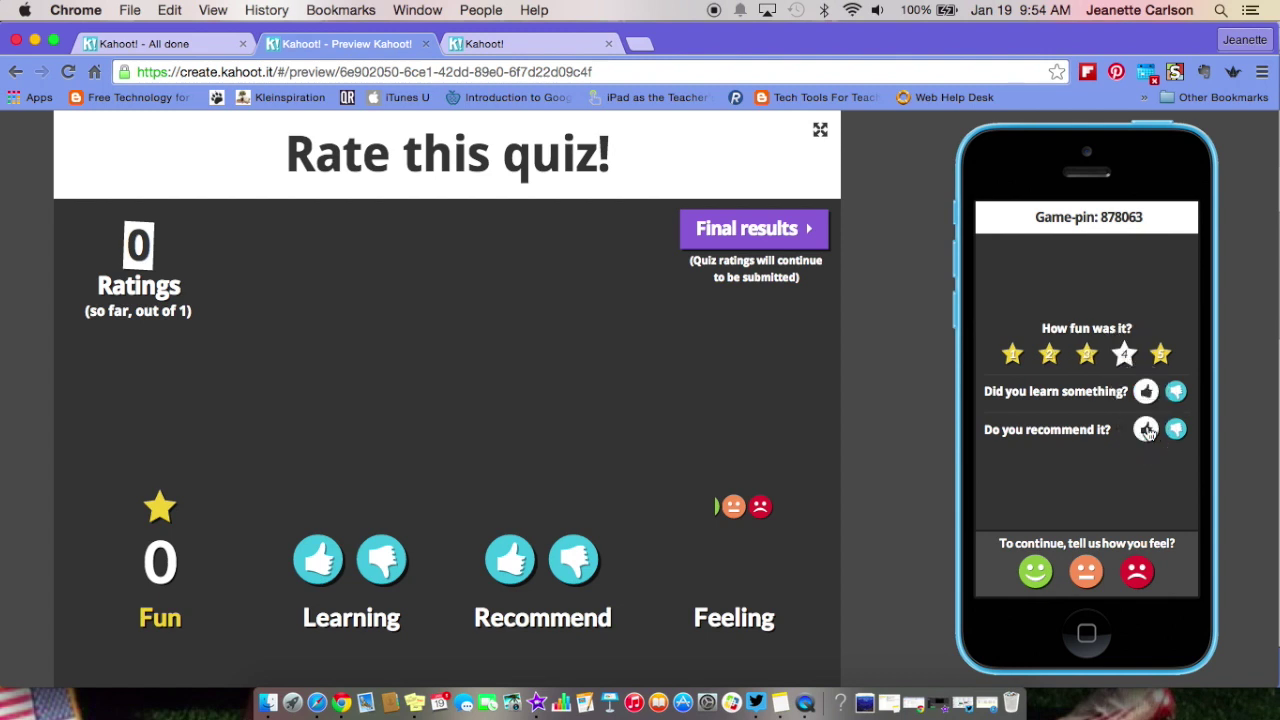
pyautogui.click(1035, 575)
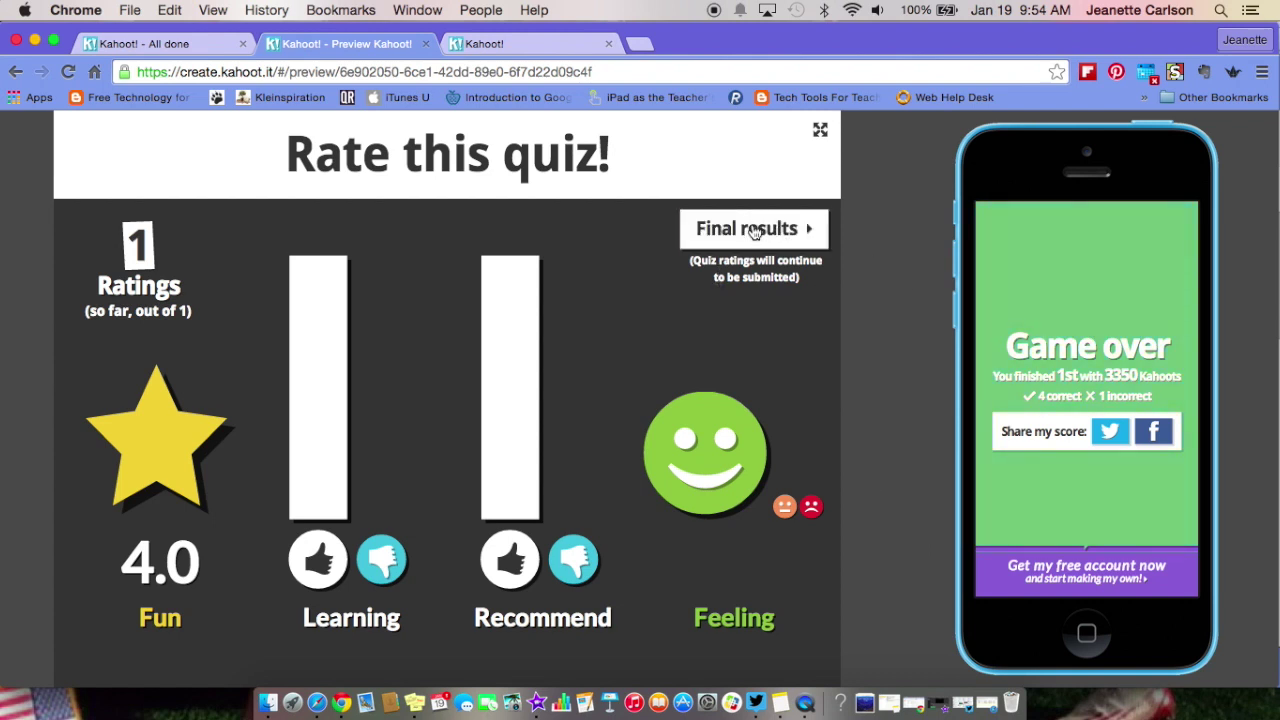
pyautogui.click(754, 231)
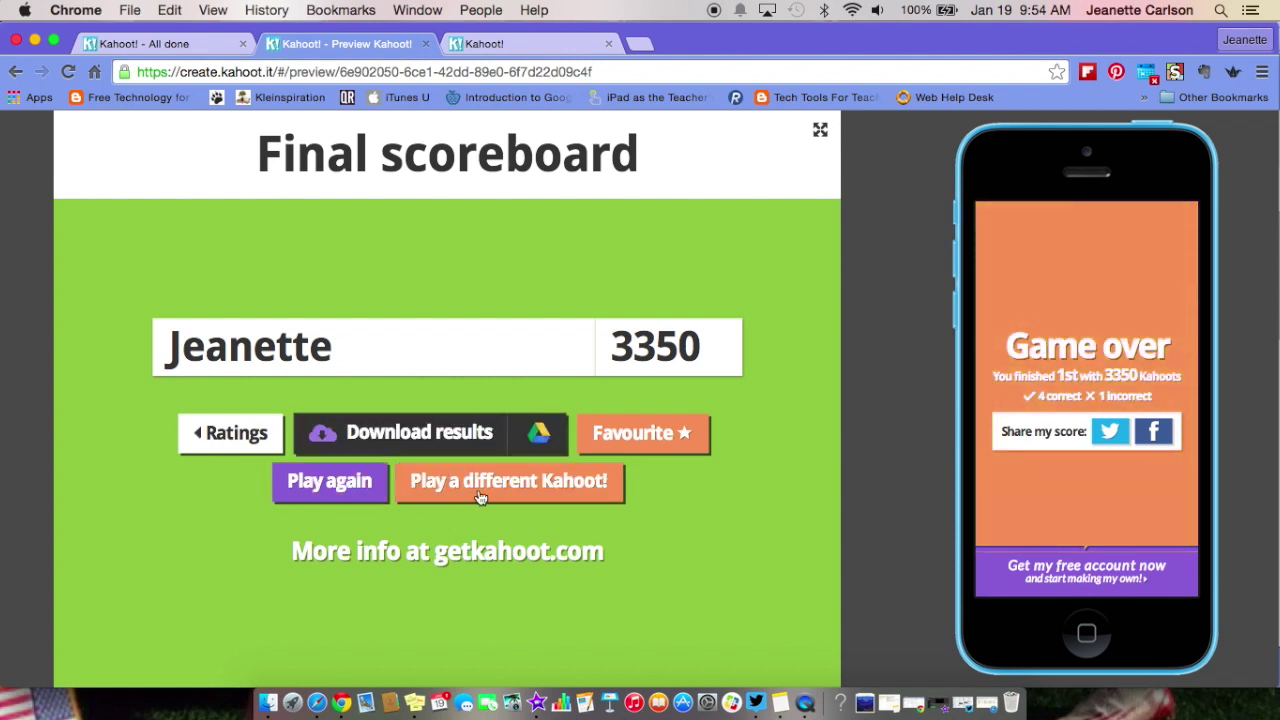
# - Start saving the Kahoot Results - Credit Review.xls spreadsheet to Google Drive
pyautogui.click(538, 437)
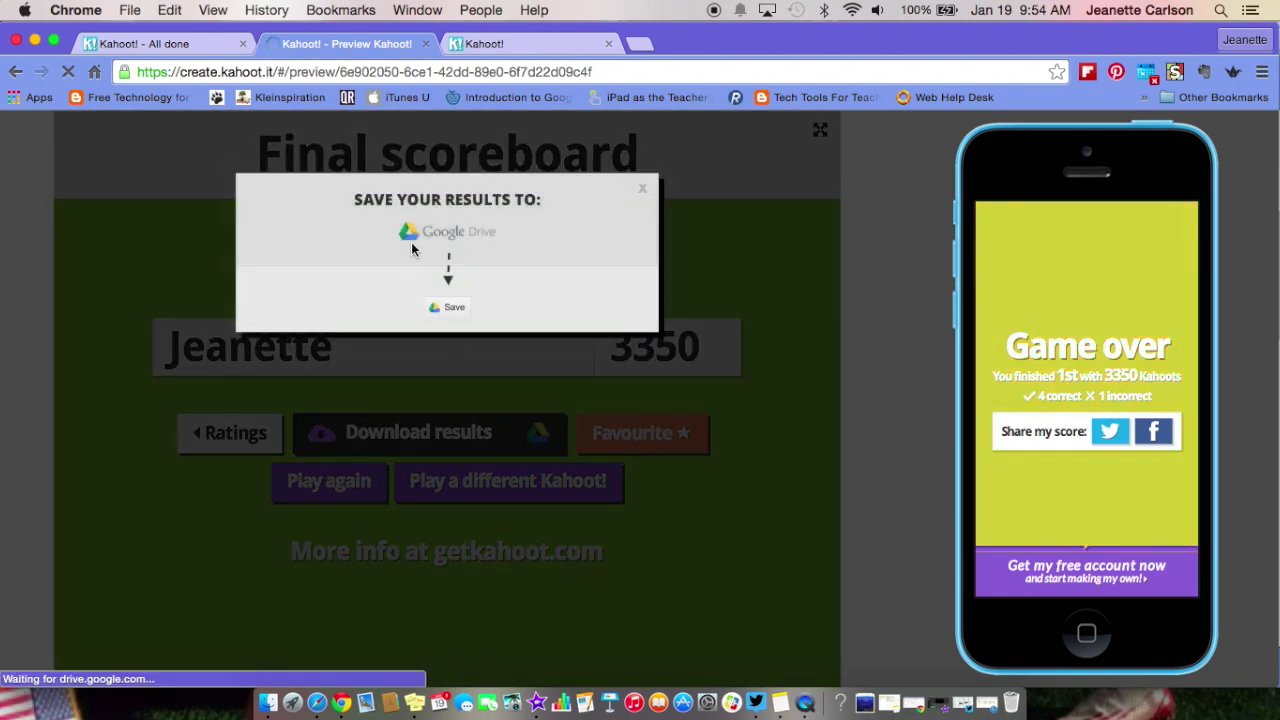
pyautogui.click(452, 308)
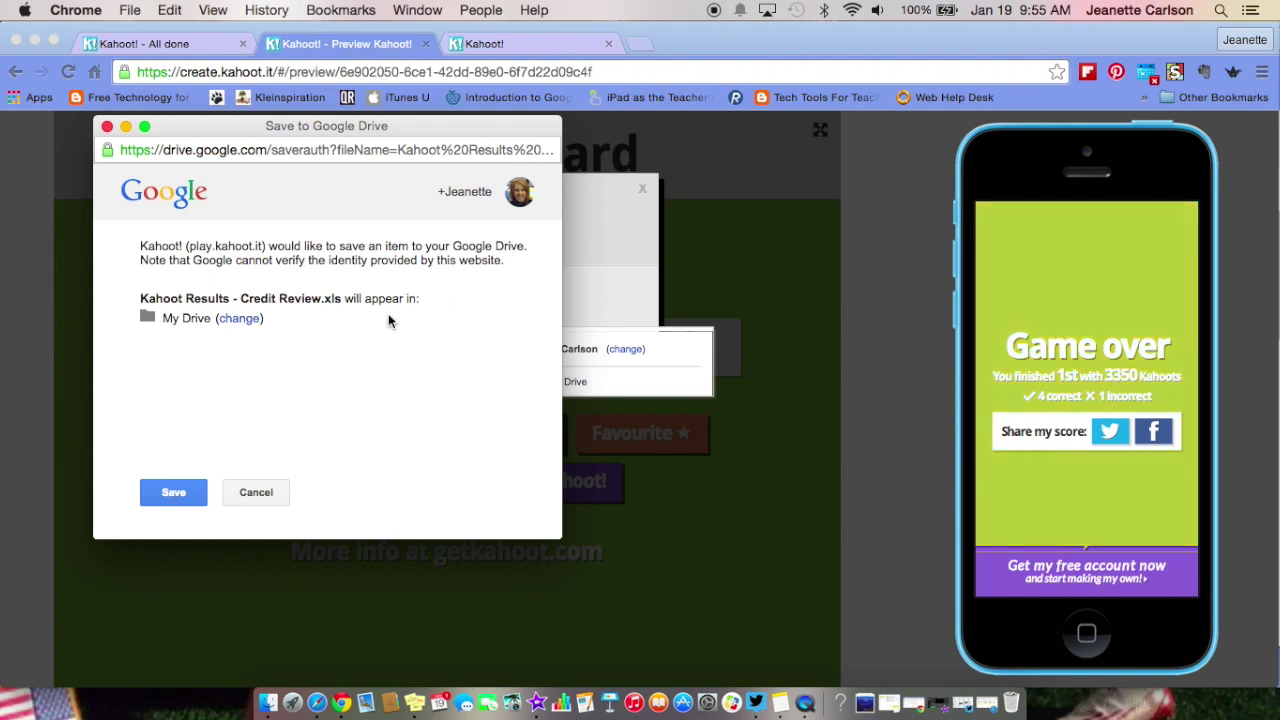
pyautogui.click(234, 330)
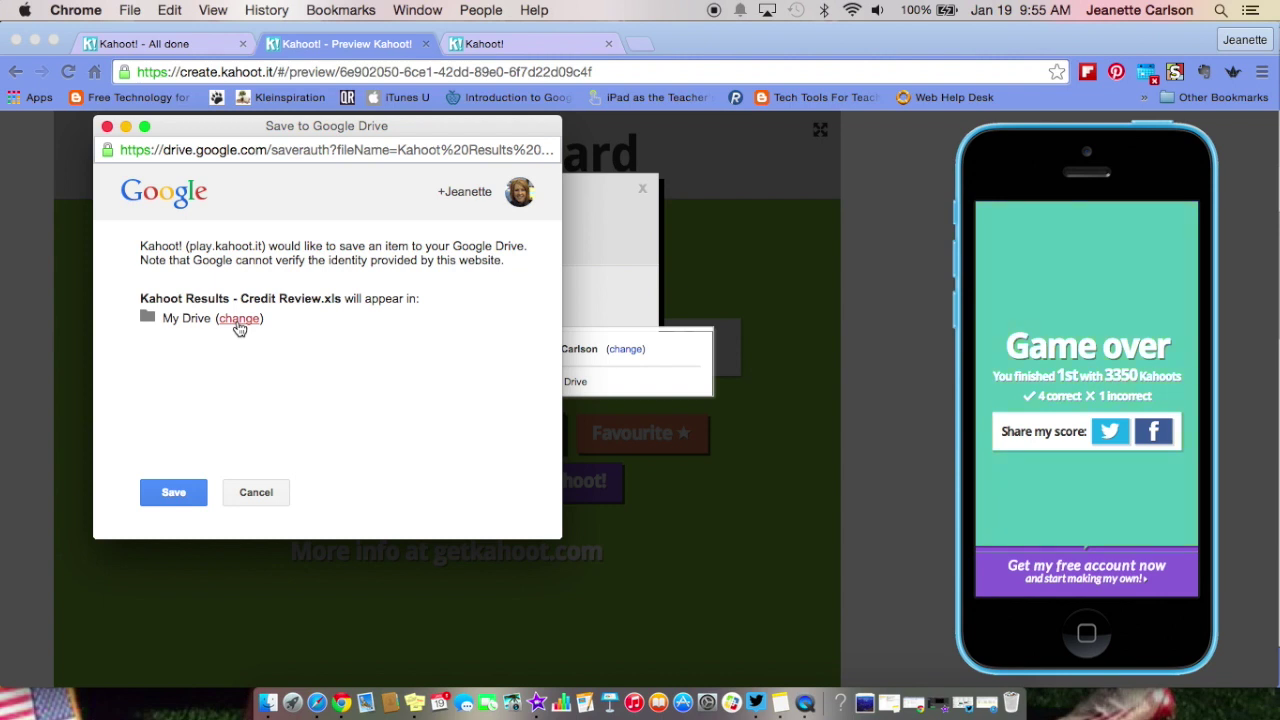
# - Change the Drive destination to the 2014-2015 folder, save the file, and close the dialog
pyautogui.click(239, 320)
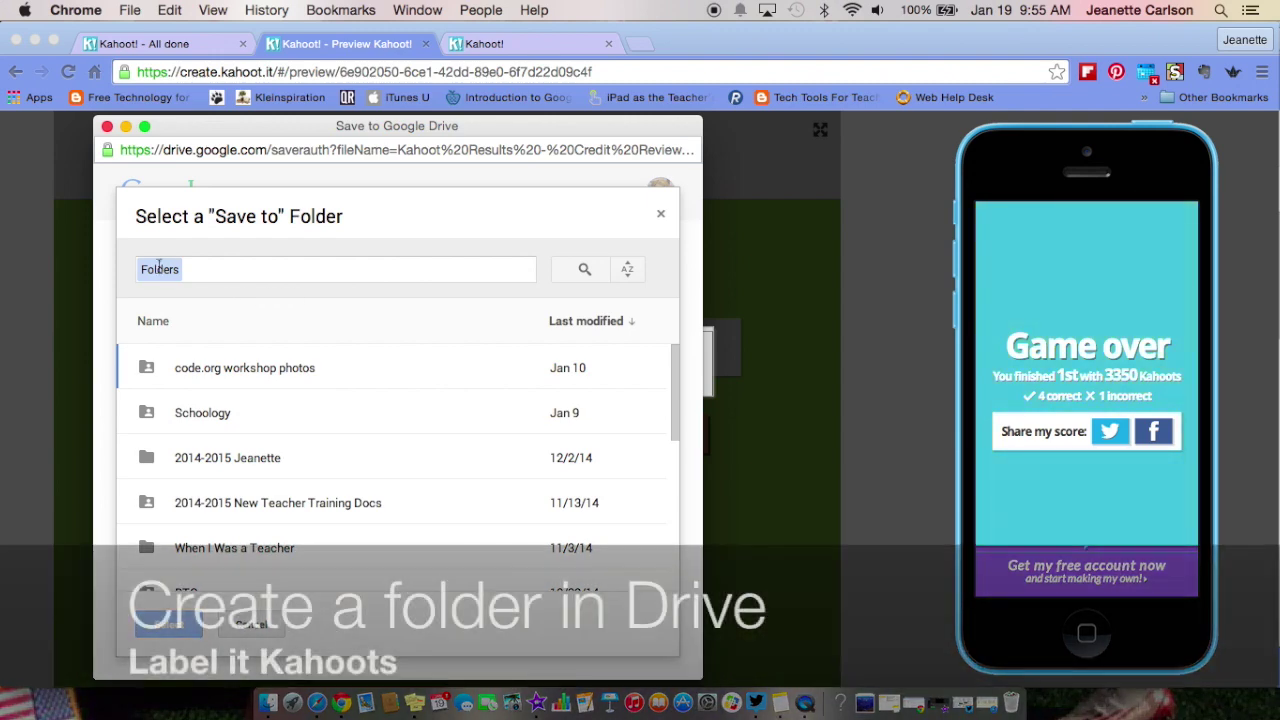
pyautogui.scroll(-3, 326, 455)
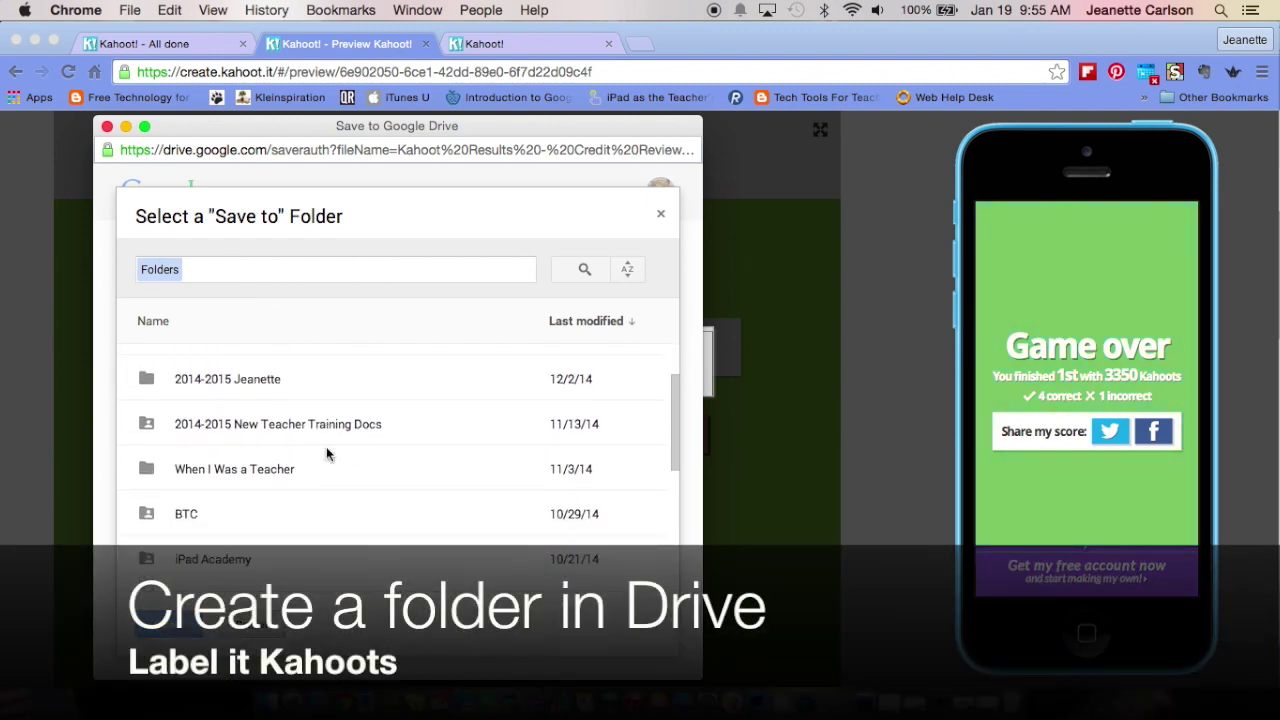
pyautogui.scroll(1, 326, 455)
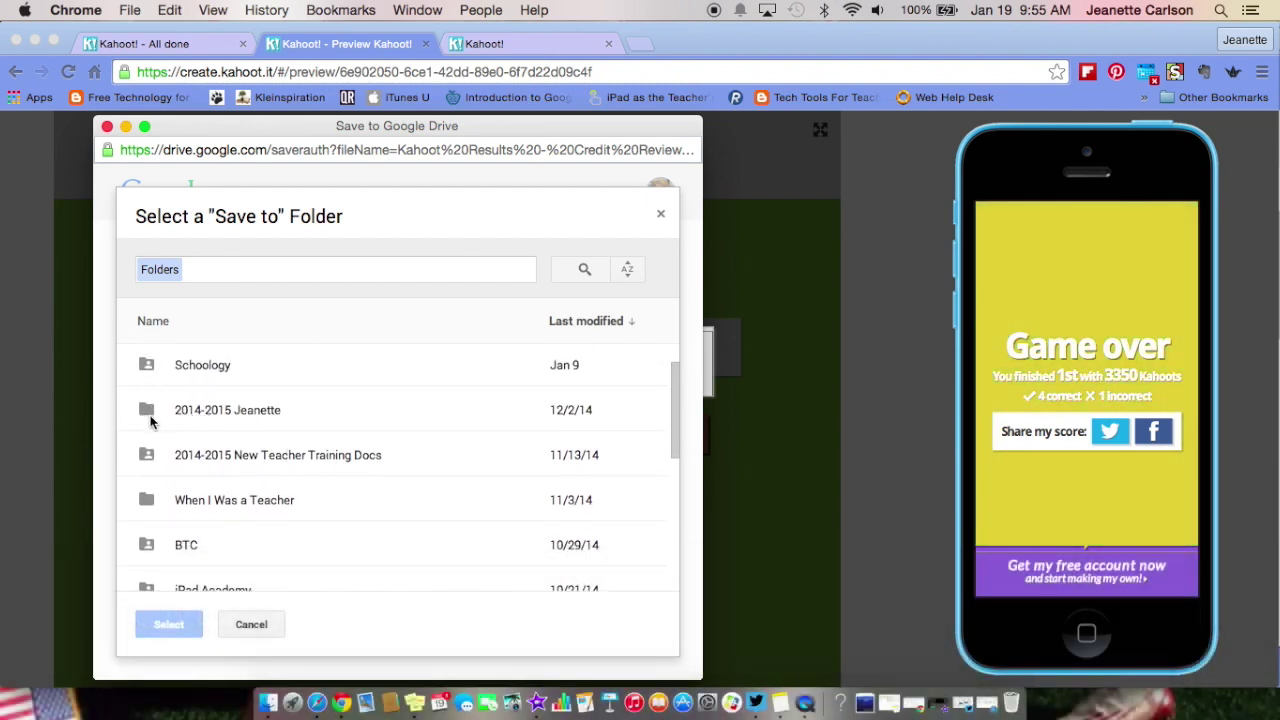
pyautogui.click(150, 420)
pyautogui.click(169, 628)
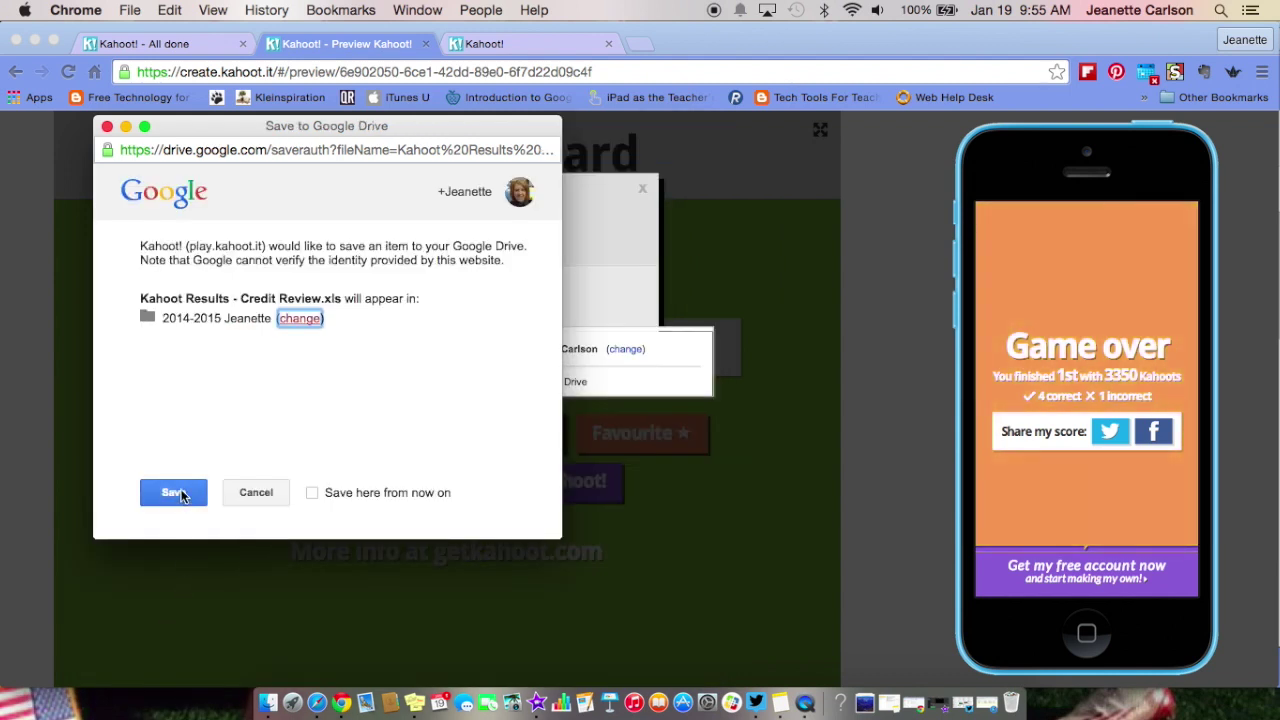
pyautogui.click(180, 493)
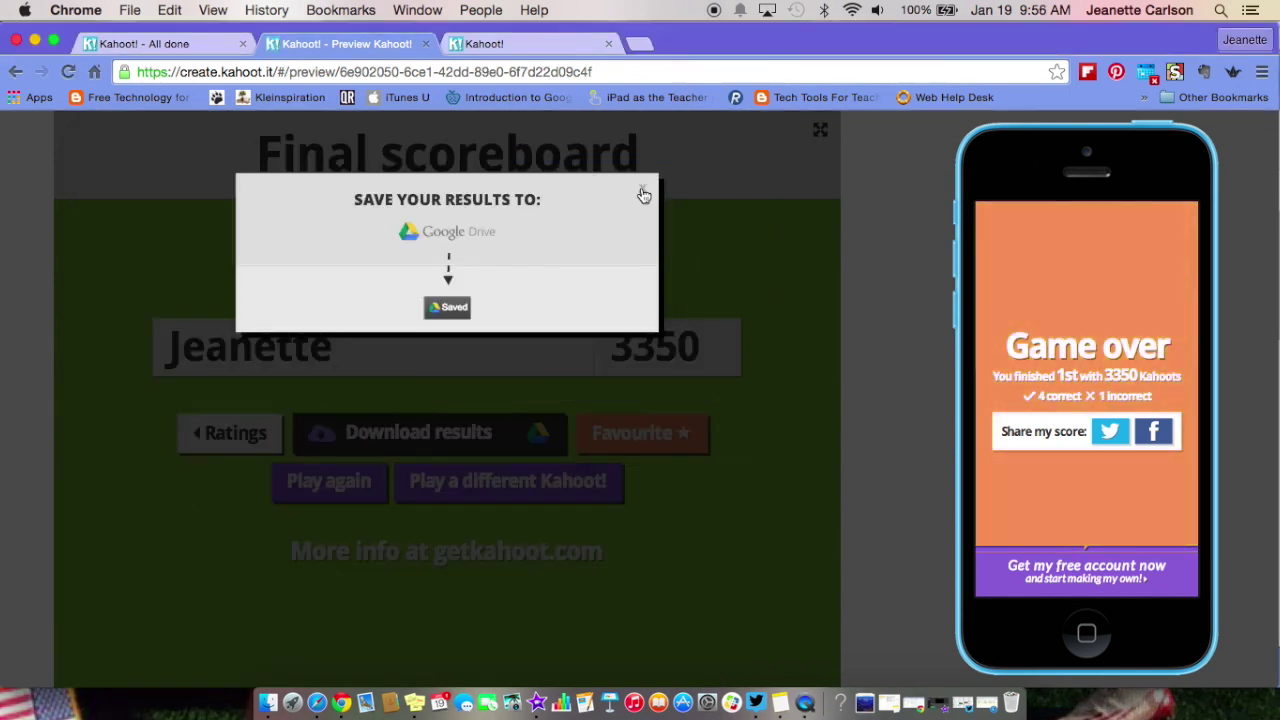
pyautogui.click(448, 307)
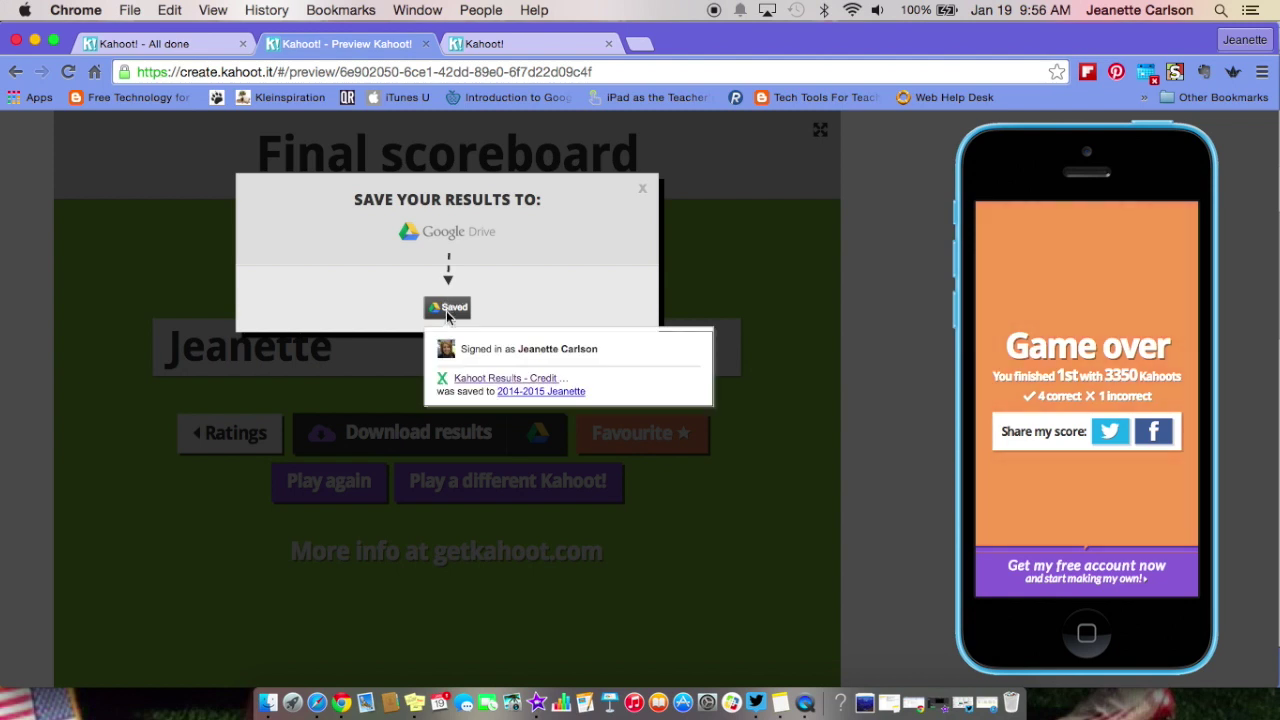
pyautogui.click(643, 189)
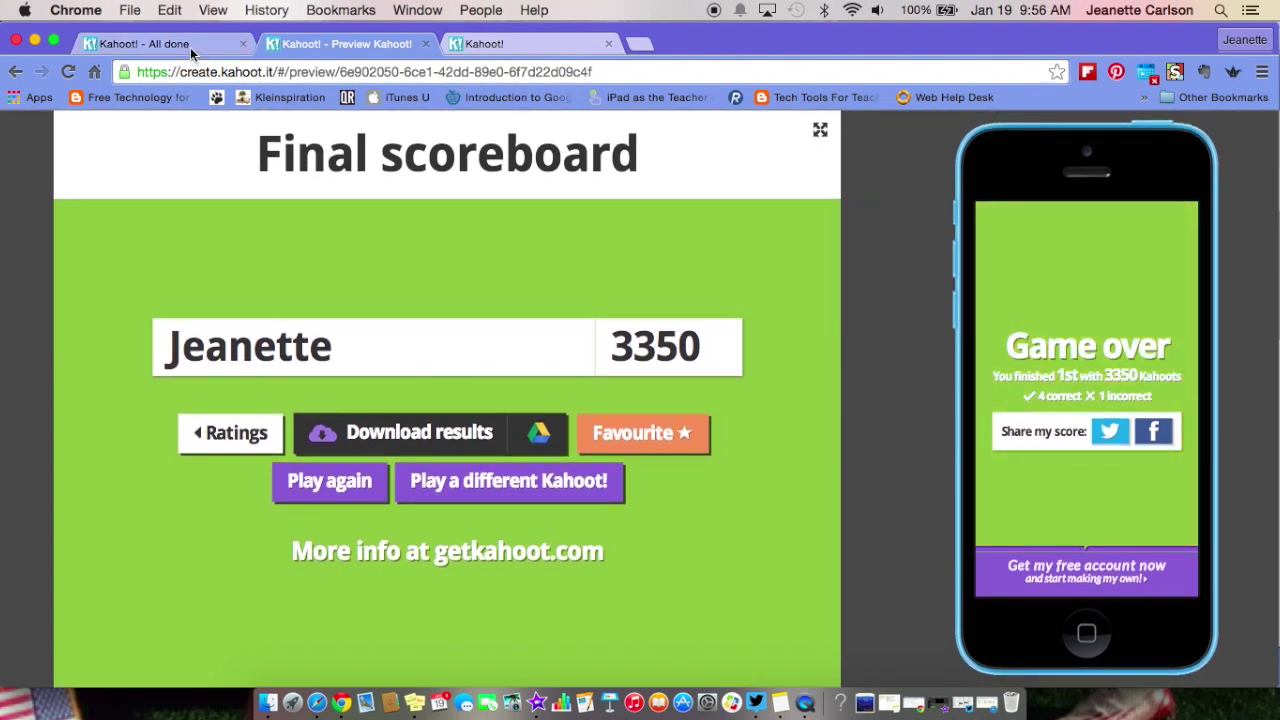
# - Open Kahoot Results - Credit Review.xls from the 2014-2015 Drive folder in a new tab
pyautogui.click(638, 46)
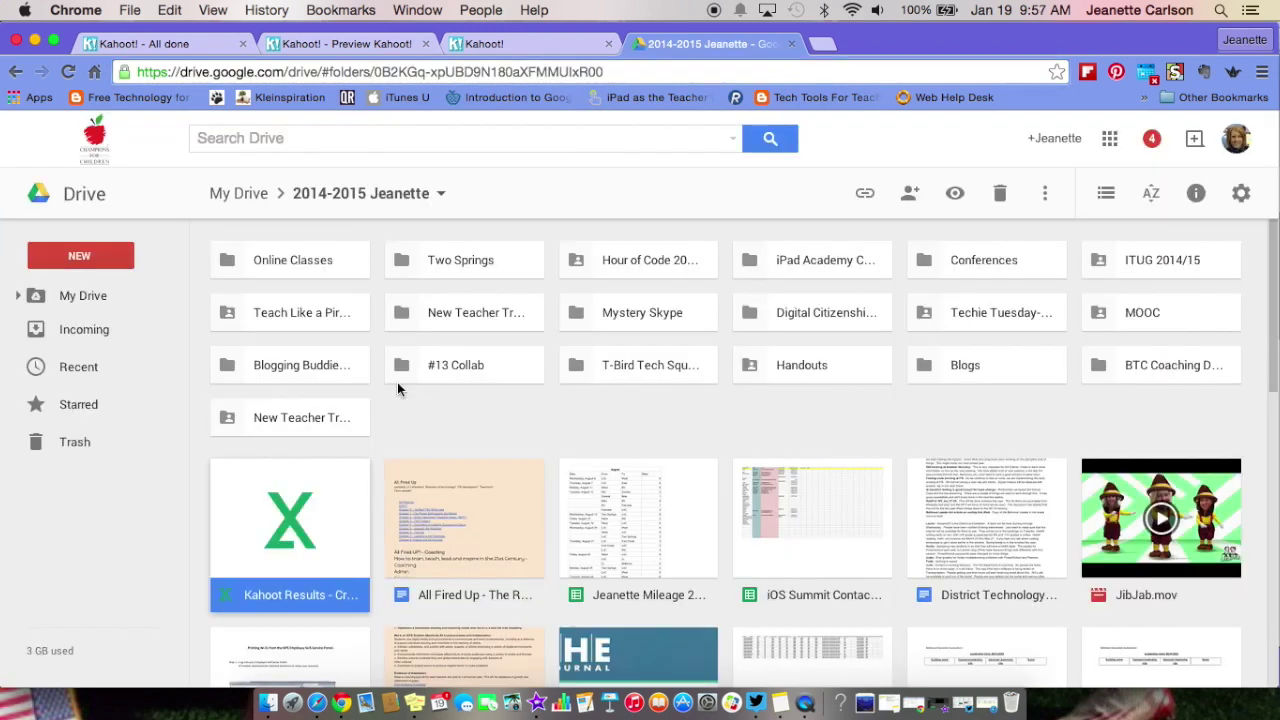
pyautogui.doubleClick(285, 513)
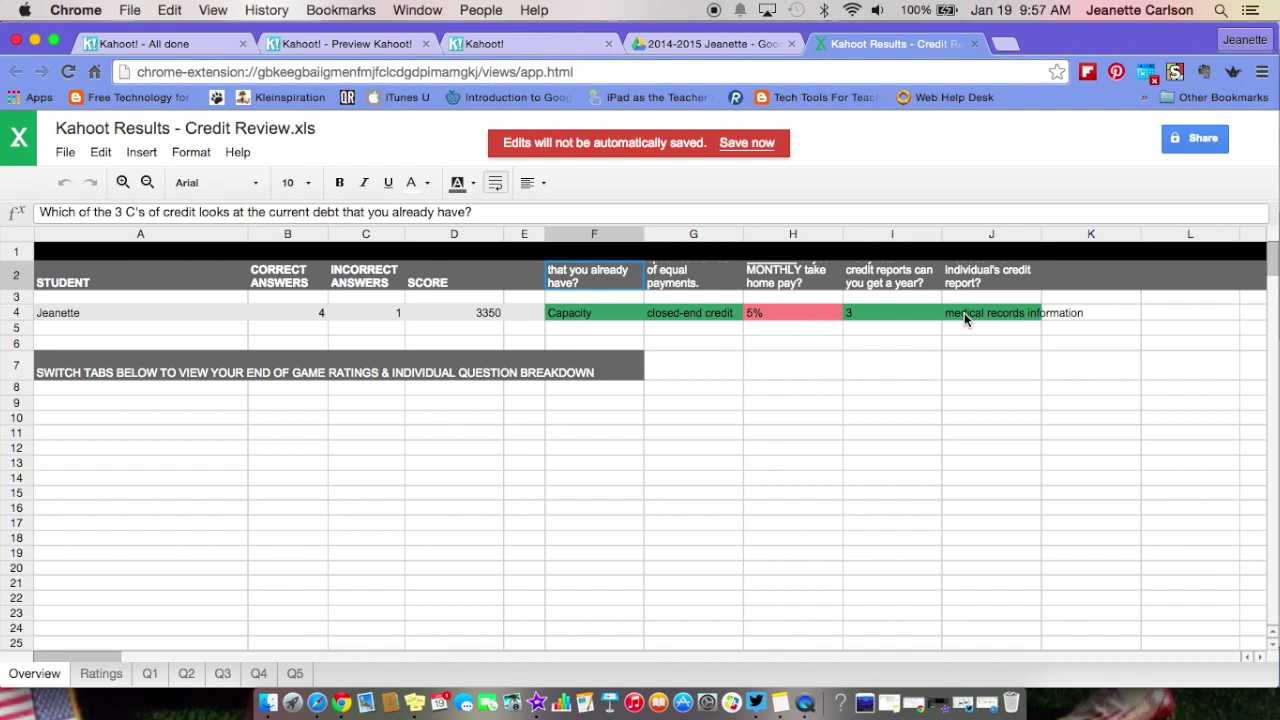
# - Review the Ratings, Q1 and Q2 sheets, return to Overview, then go back to the Kahoot! done tab
pyautogui.click(101, 676)
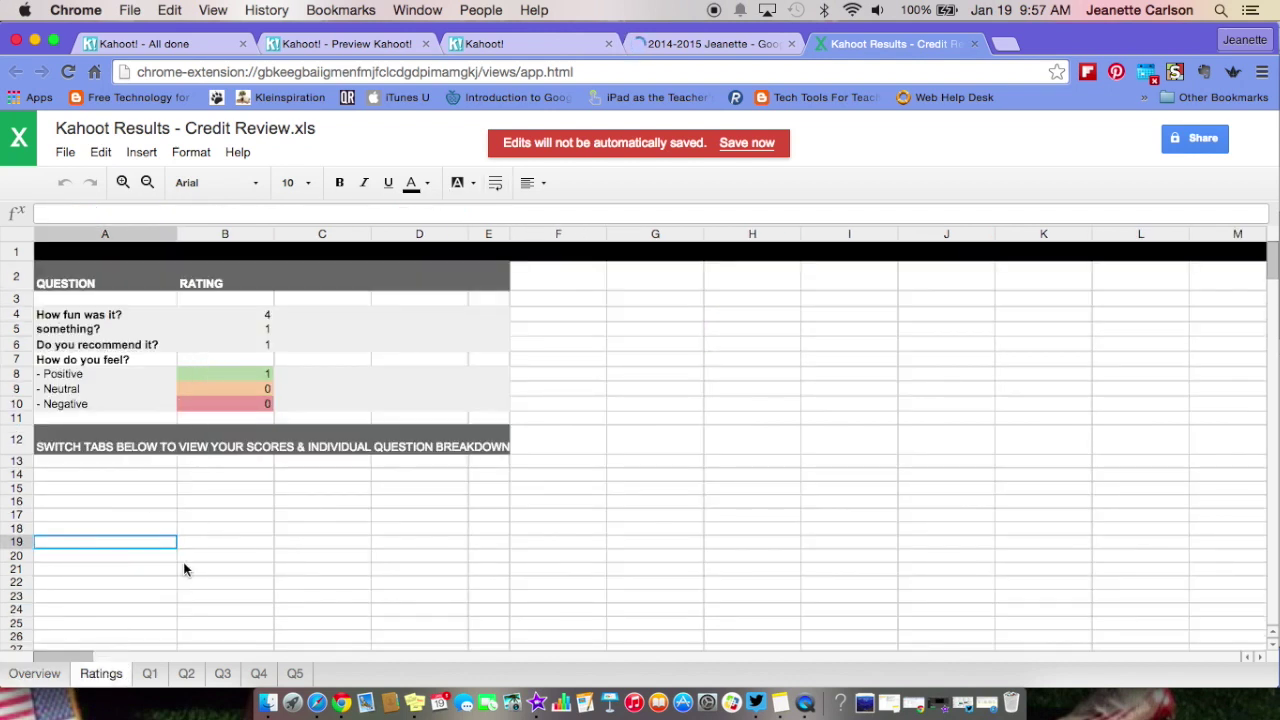
pyautogui.click(150, 675)
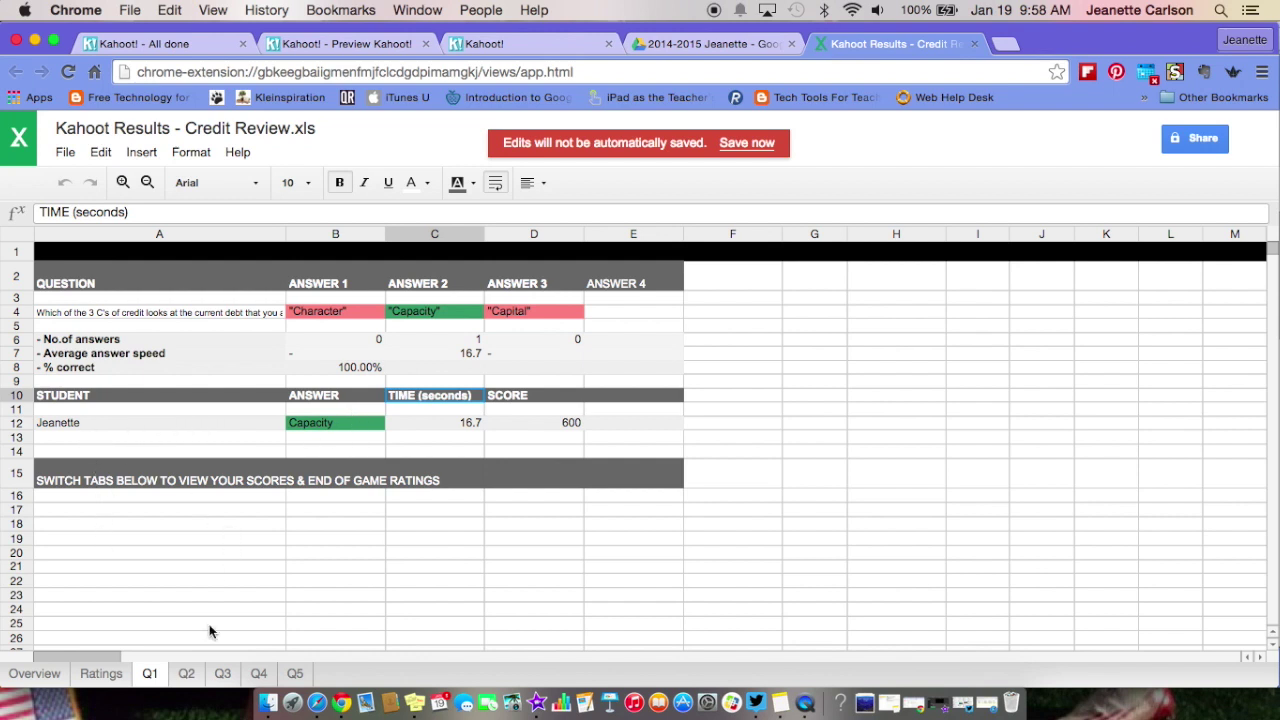
pyautogui.click(187, 674)
pyautogui.click(40, 675)
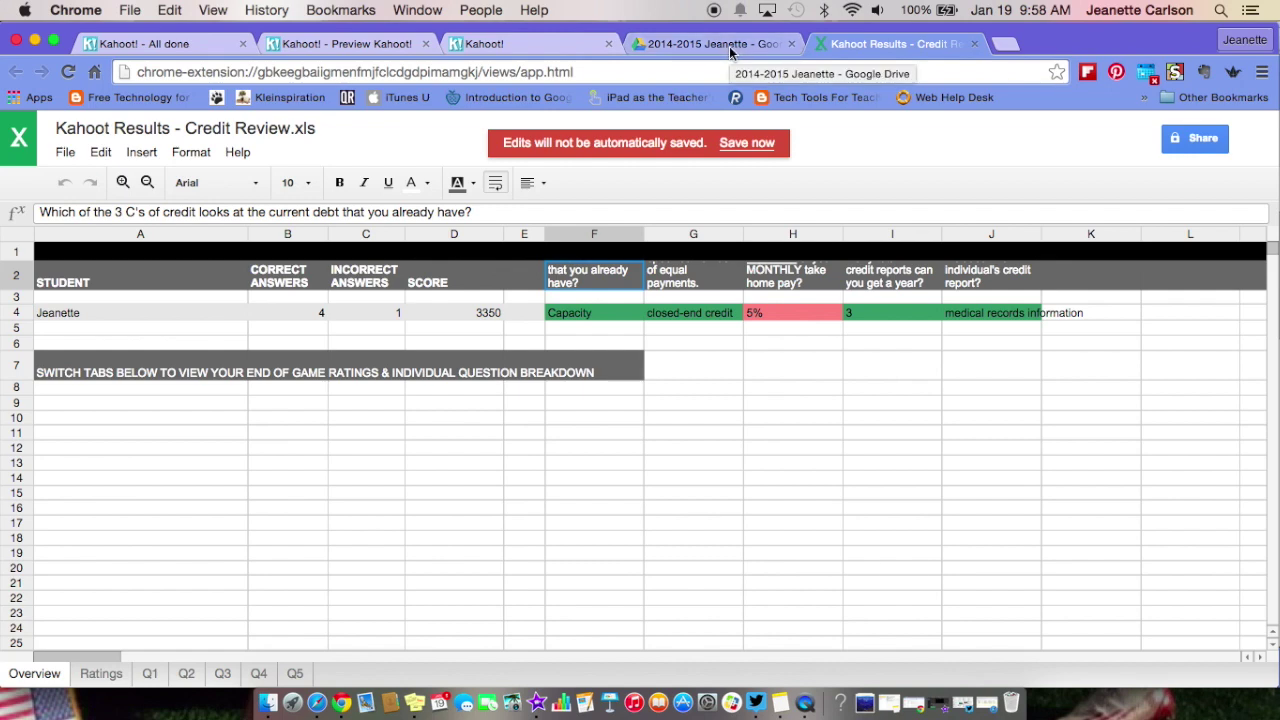
pyautogui.click(196, 46)
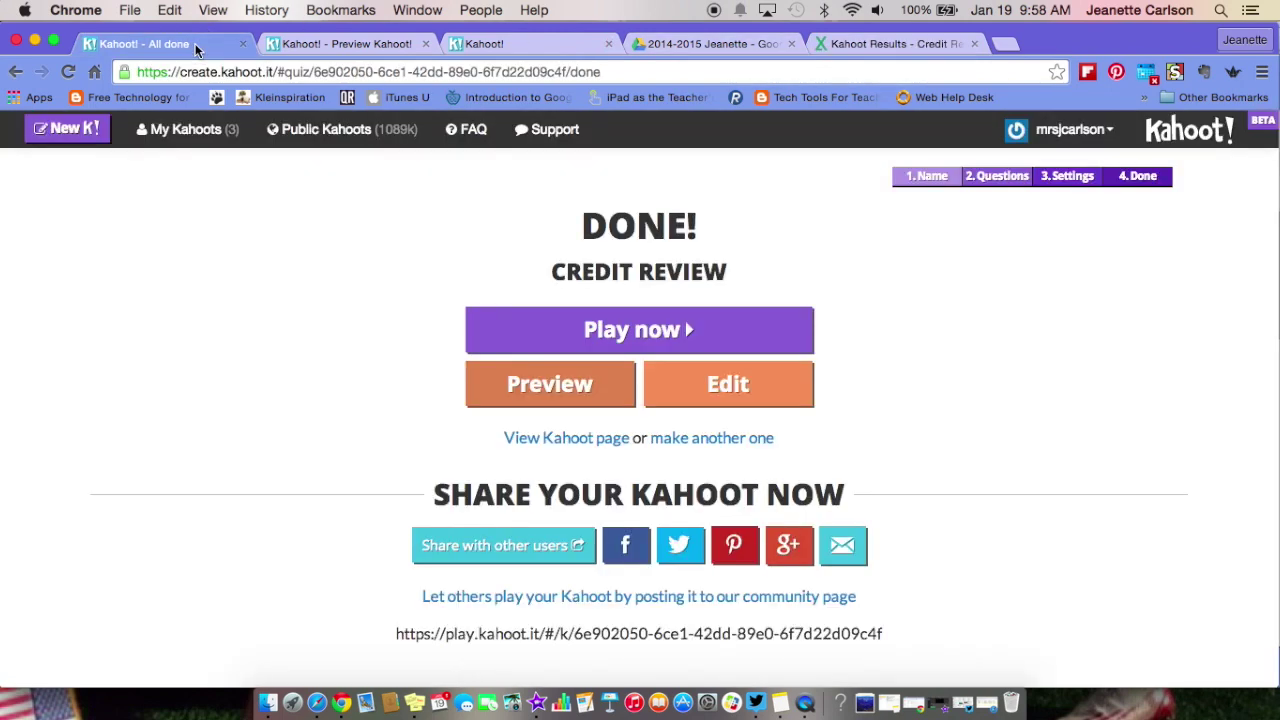